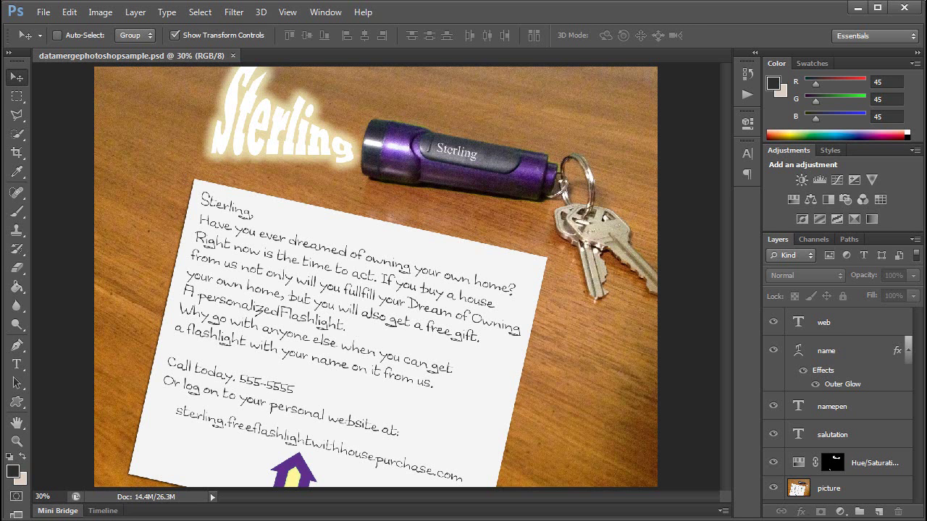
- Review the data merge steps listed in DatamergeSteps.txt in Notepad and return to the Photoshop design
key(alt+Tab)
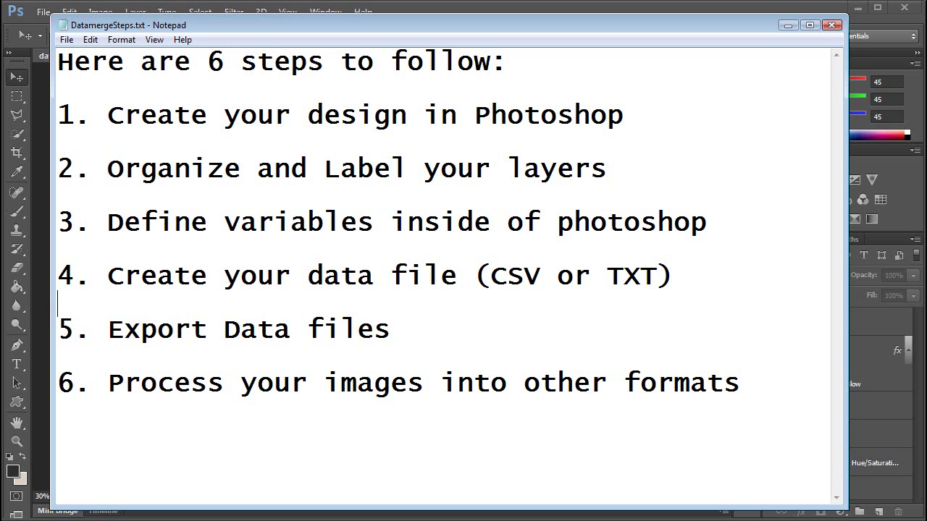
click(789, 24)
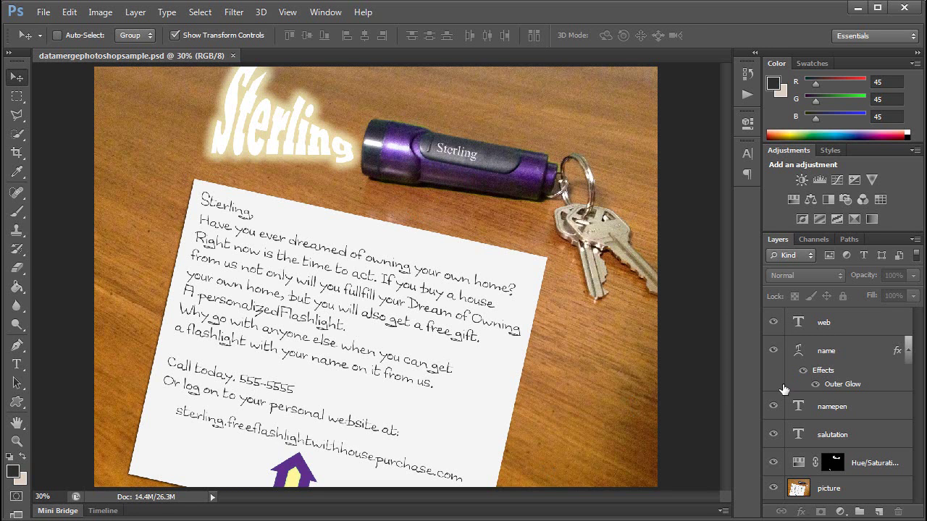
- Toggle the picture, Hue/Saturation, salutation and namepen layers off and on to identify what each contributes to the design
click(774, 489)
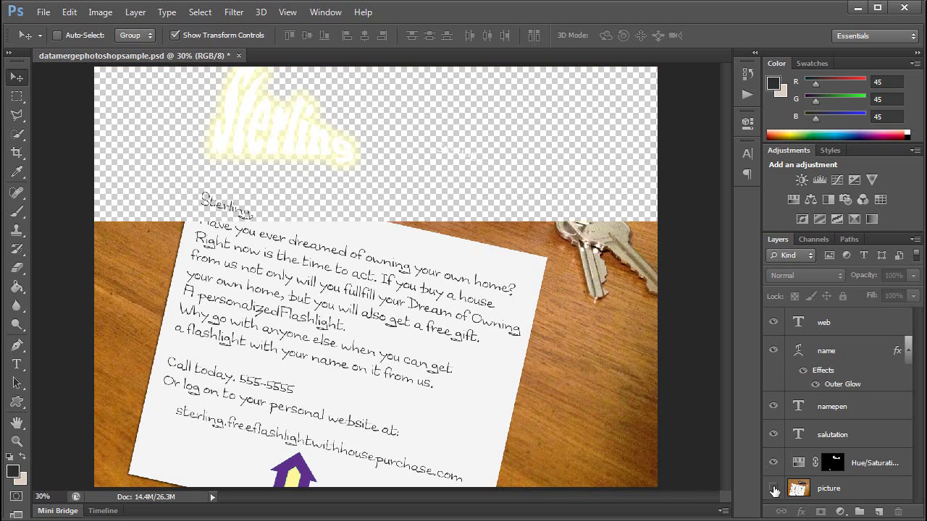
click(773, 489)
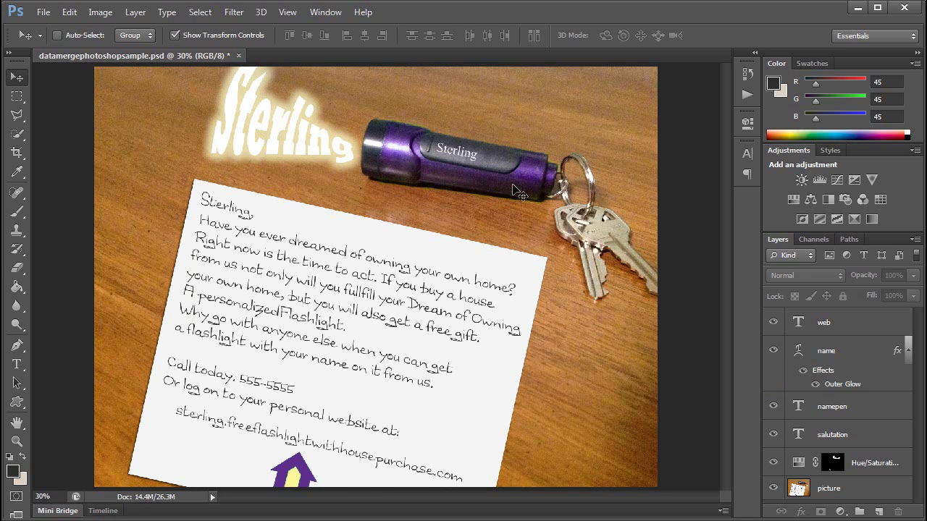
click(773, 464)
click(774, 464)
click(773, 435)
click(774, 435)
click(773, 406)
click(774, 407)
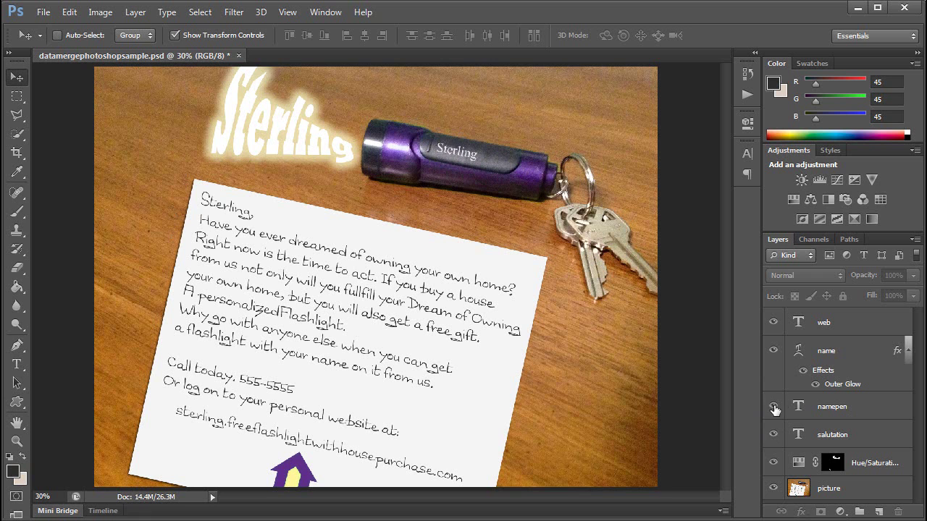
- Toggle the name, web and Hue/Saturation layers off and on to examine the glowing text, web address and flashlight color
click(774, 351)
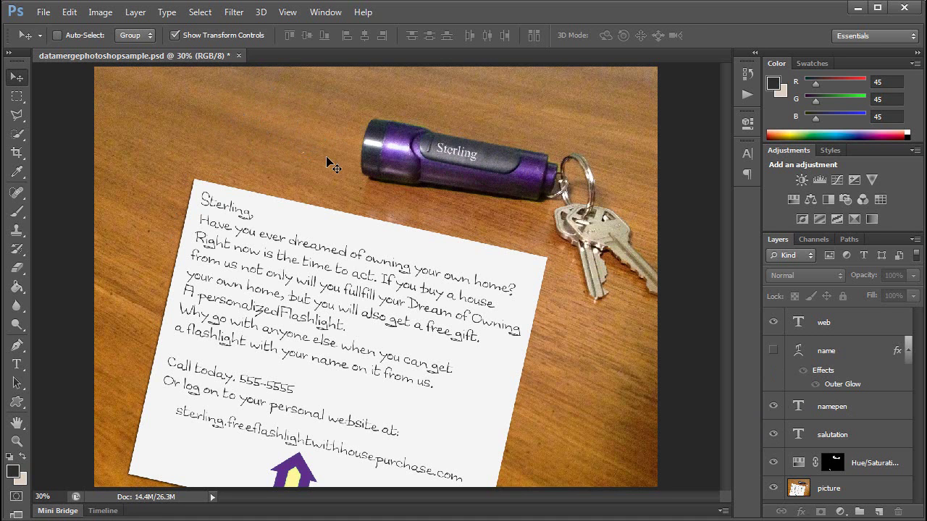
click(773, 351)
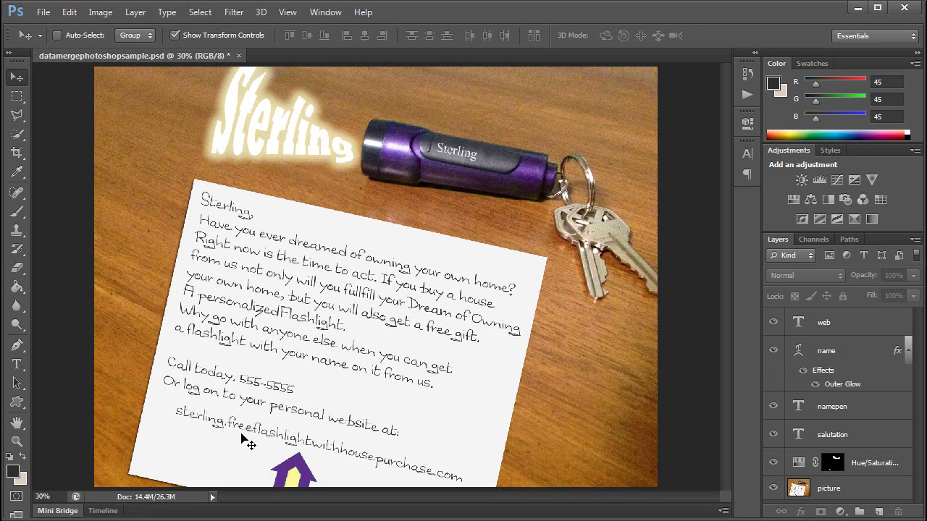
click(773, 322)
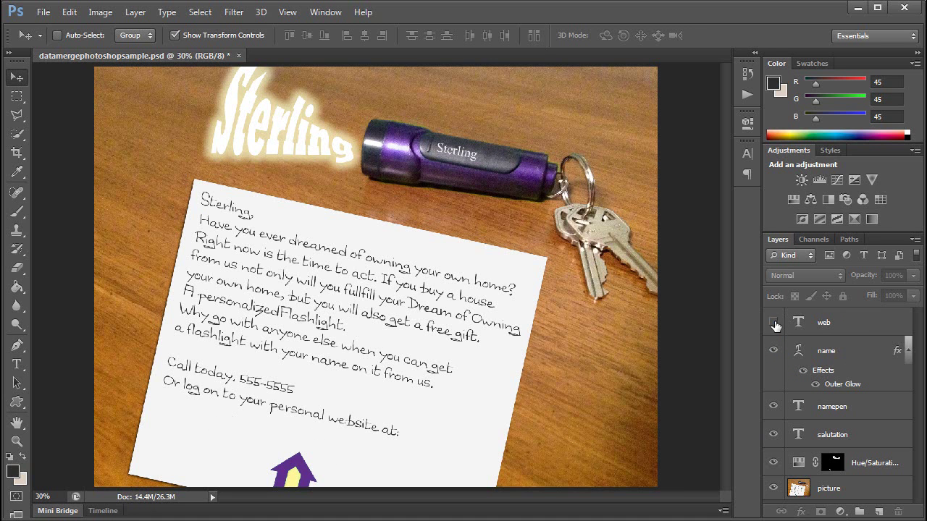
click(773, 322)
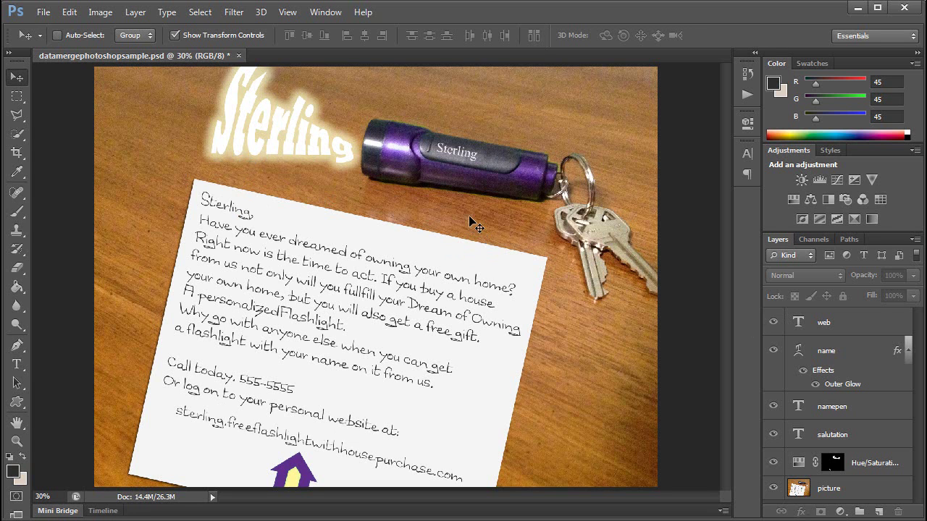
click(774, 462)
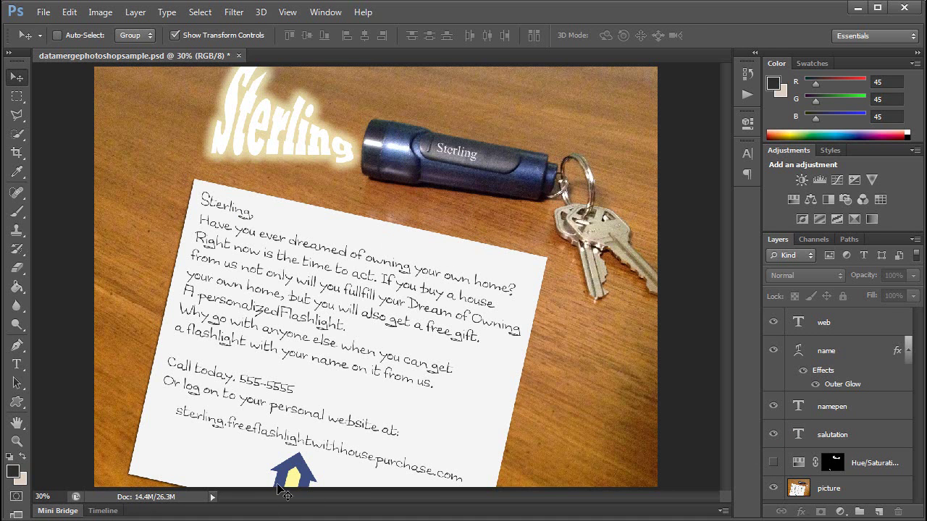
click(773, 463)
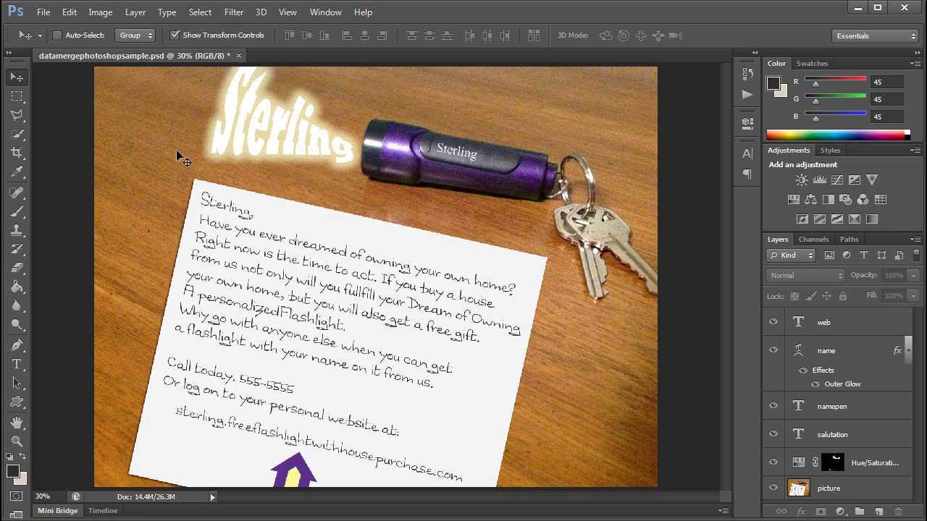
- Define a text replacement variable named "web" for the web layer
click(101, 20)
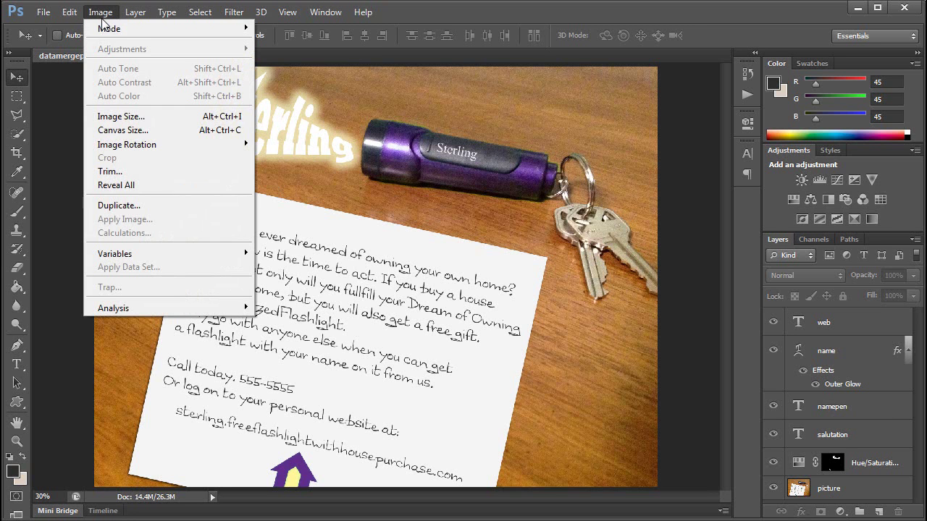
mouse_move(147, 257)
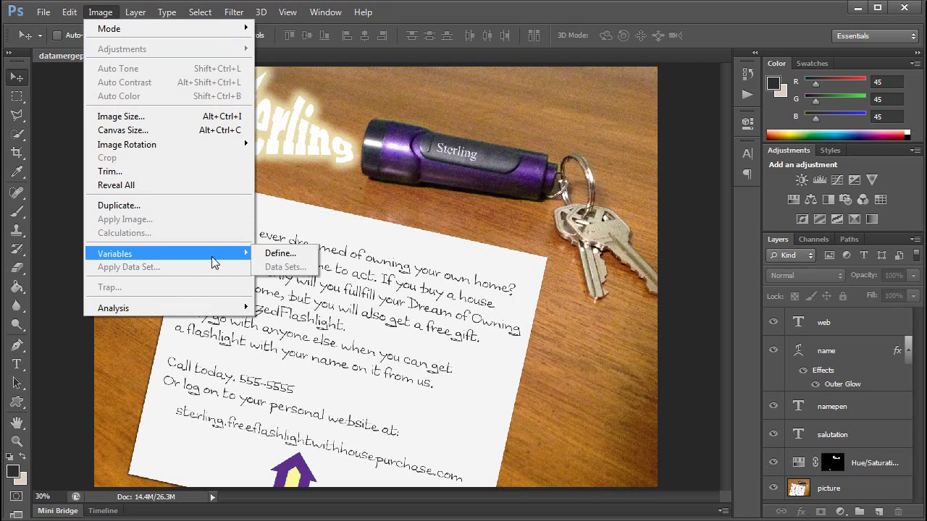
click(279, 255)
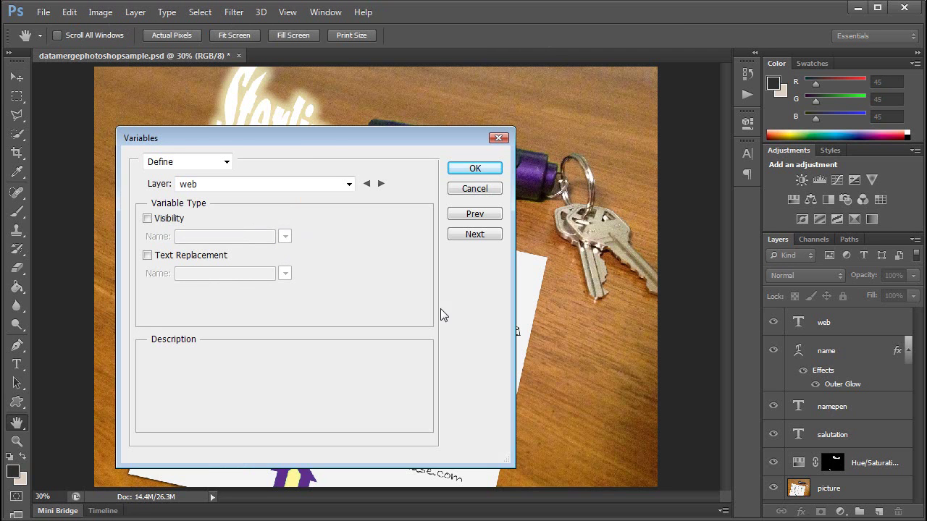
mouse_move(153, 184)
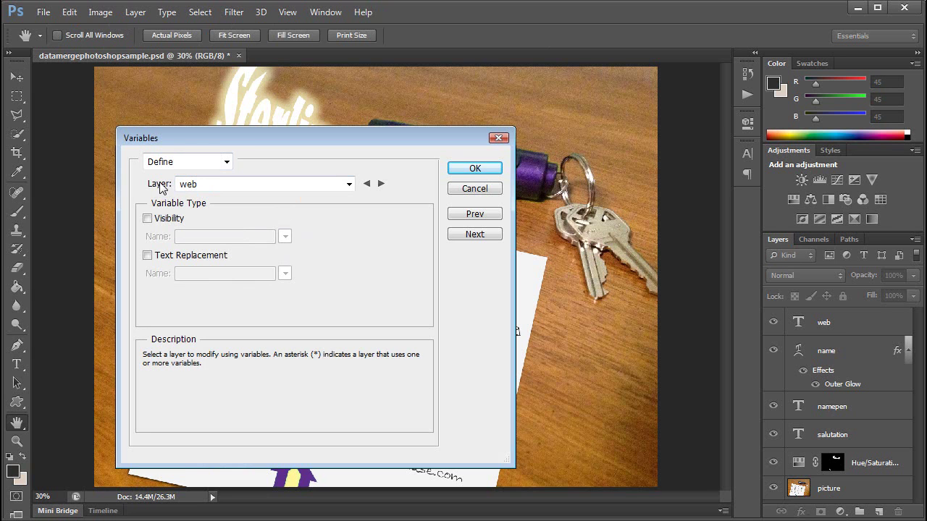
click(349, 184)
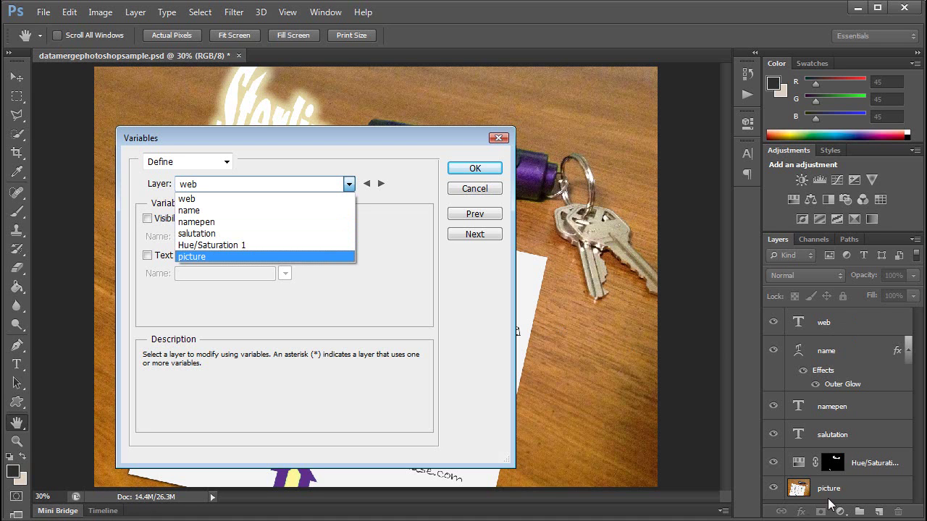
click(214, 195)
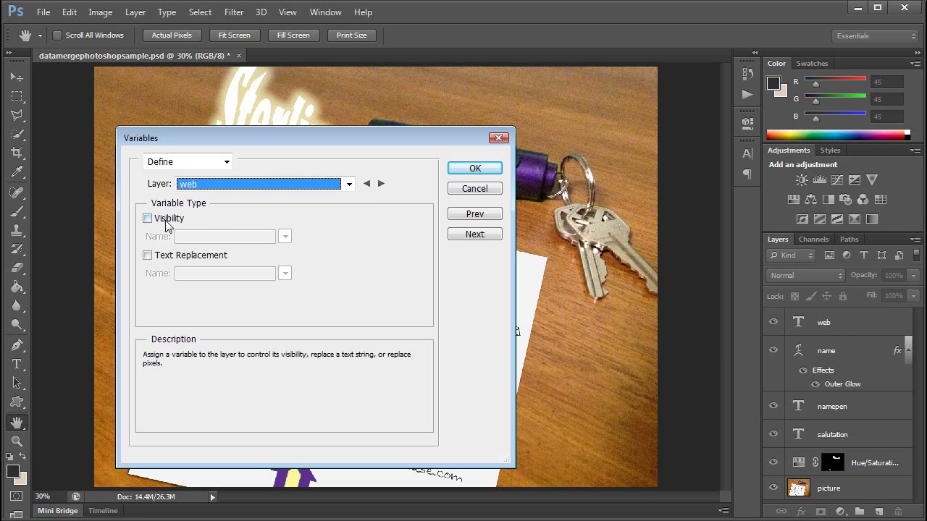
click(148, 256)
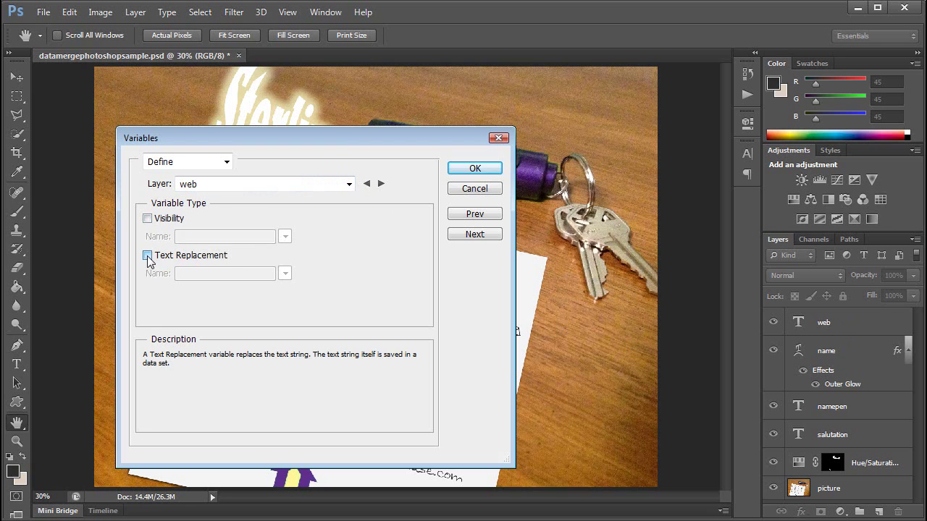
drag(258, 273, 163, 268)
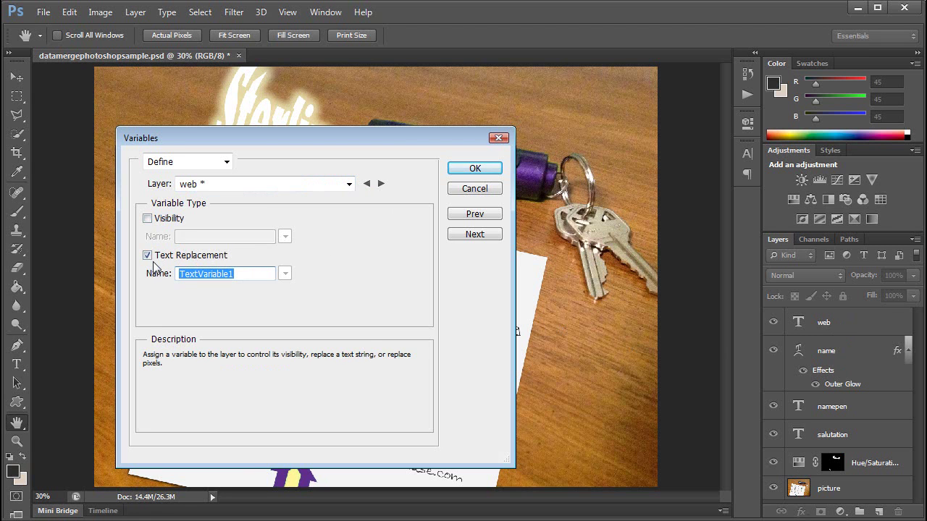
text(web)
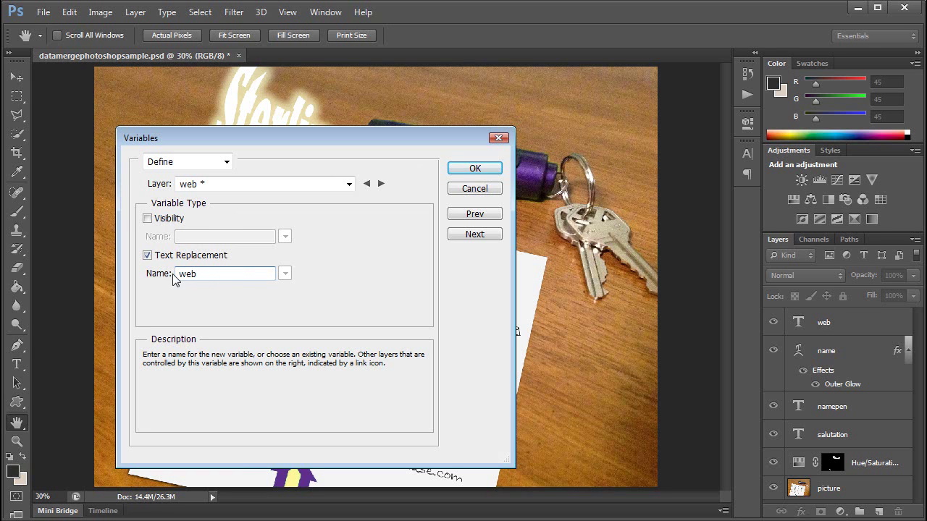
drag(209, 273, 176, 273)
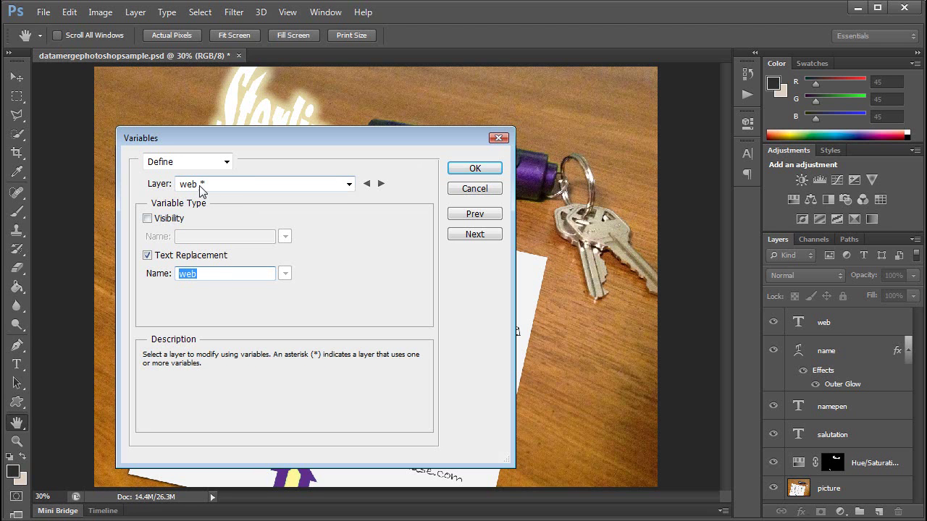
- Define a text replacement variable named "name" for the name layer
click(349, 186)
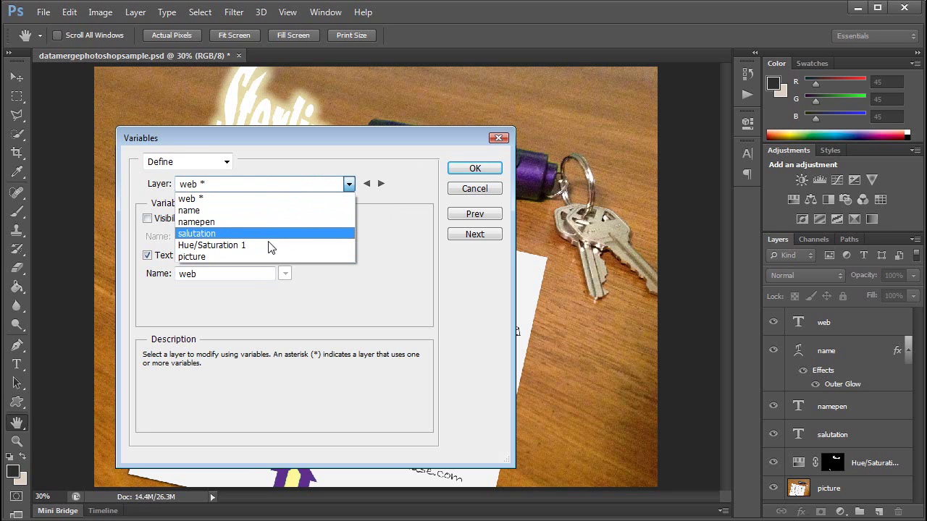
click(247, 210)
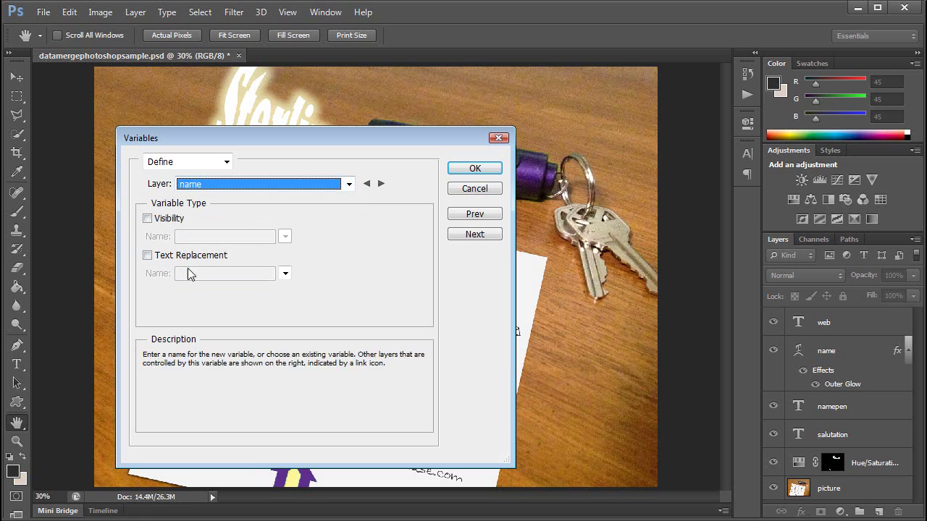
click(148, 255)
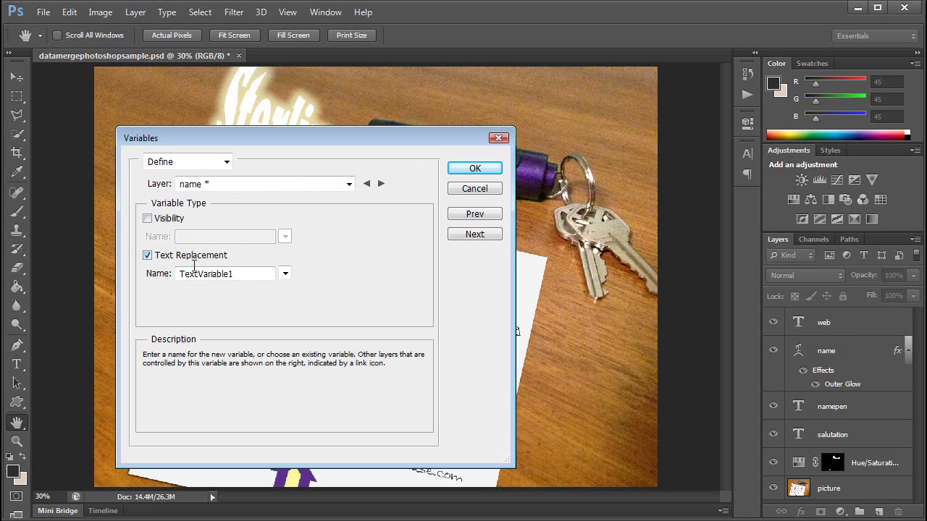
double_click(252, 272)
text(name)
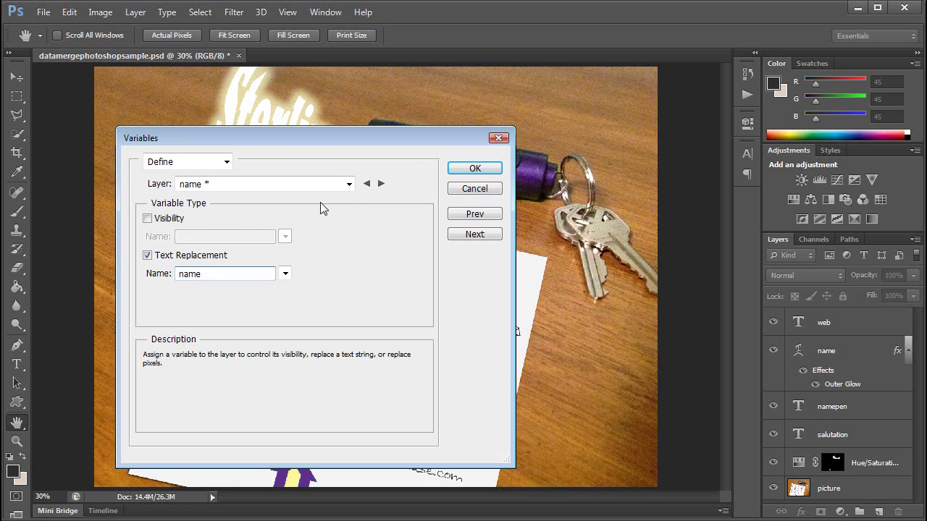
- Assign text replacement to the namepen layer using the variable "name", and accept sharing it with the name layer
click(350, 184)
click(304, 220)
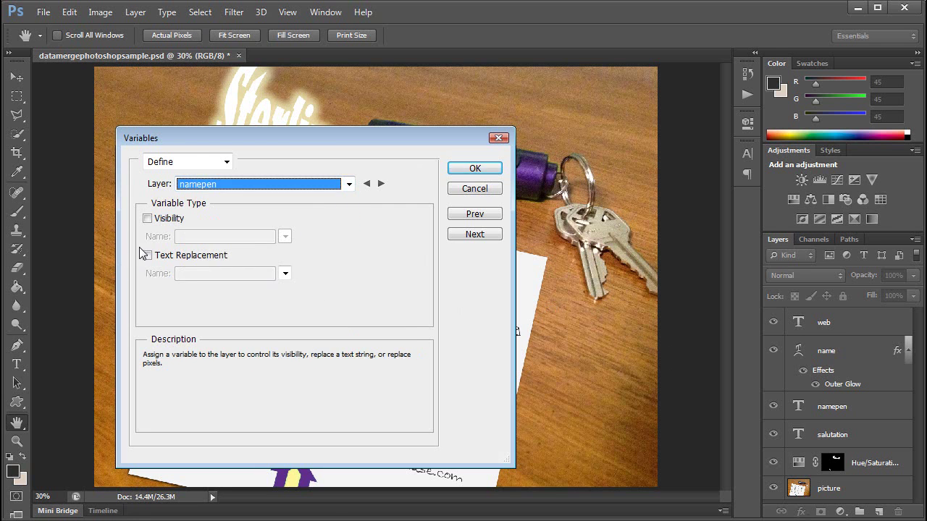
drag(381, 143, 491, 230)
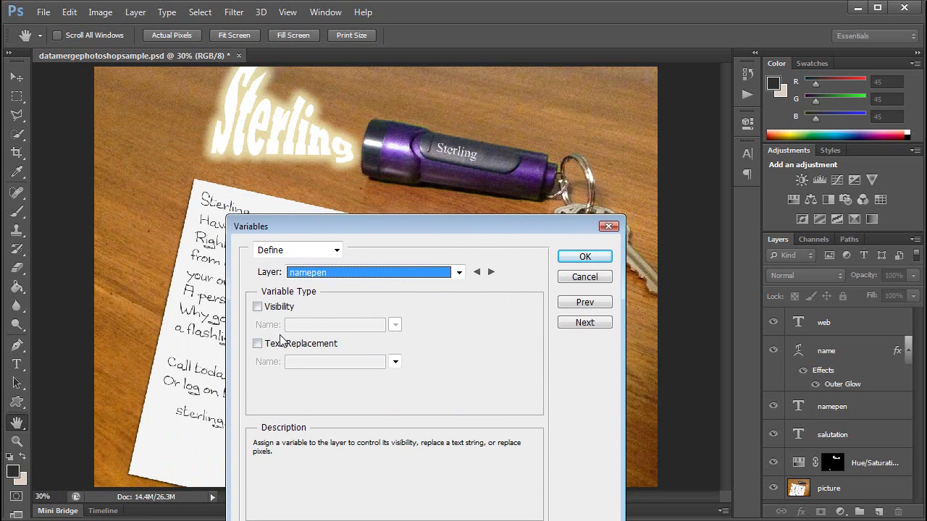
click(257, 345)
click(333, 361)
double_click(333, 362)
text(name)
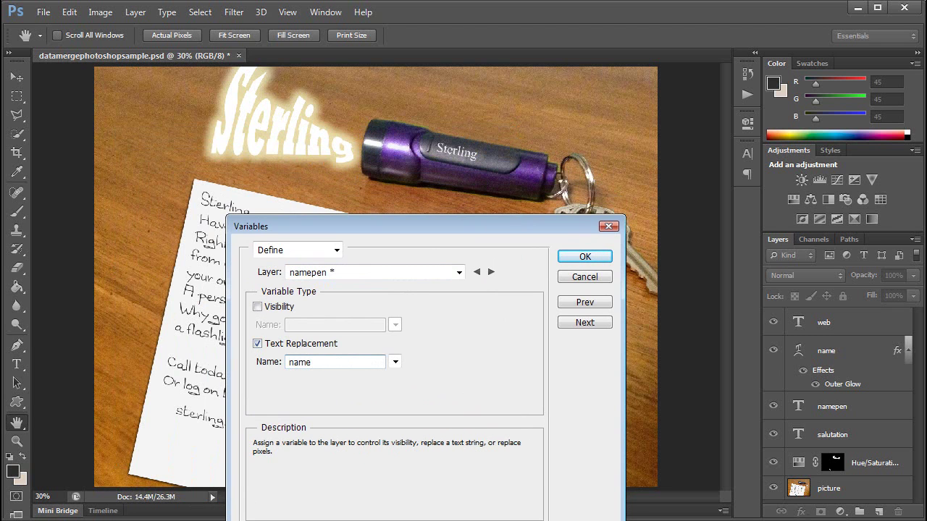
click(430, 356)
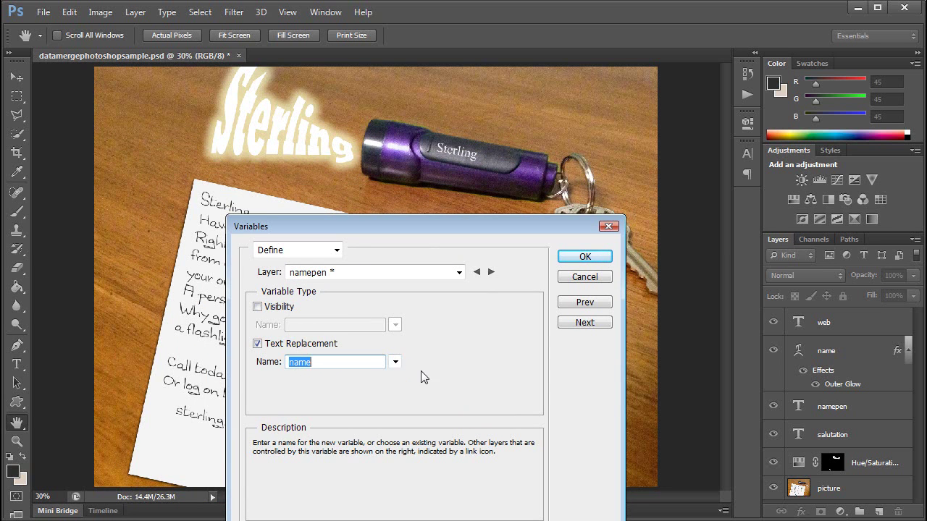
click(459, 273)
click(437, 298)
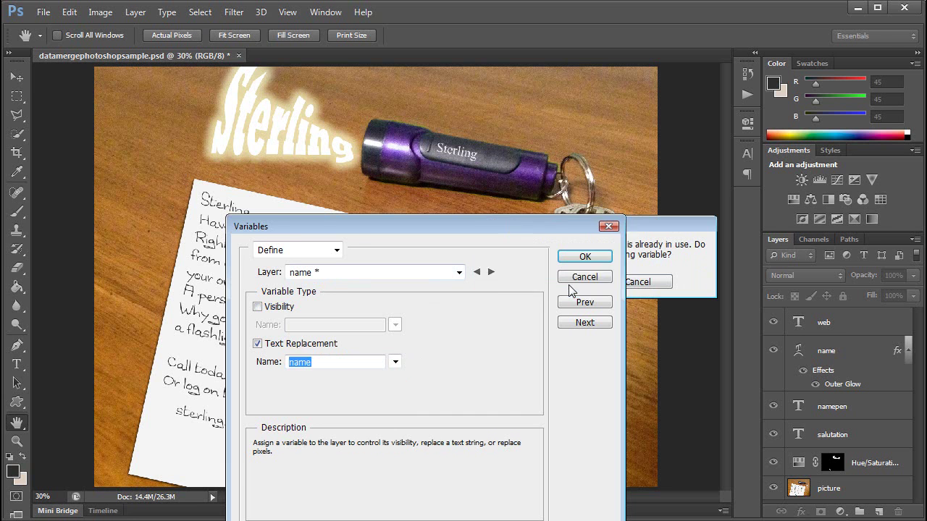
click(552, 280)
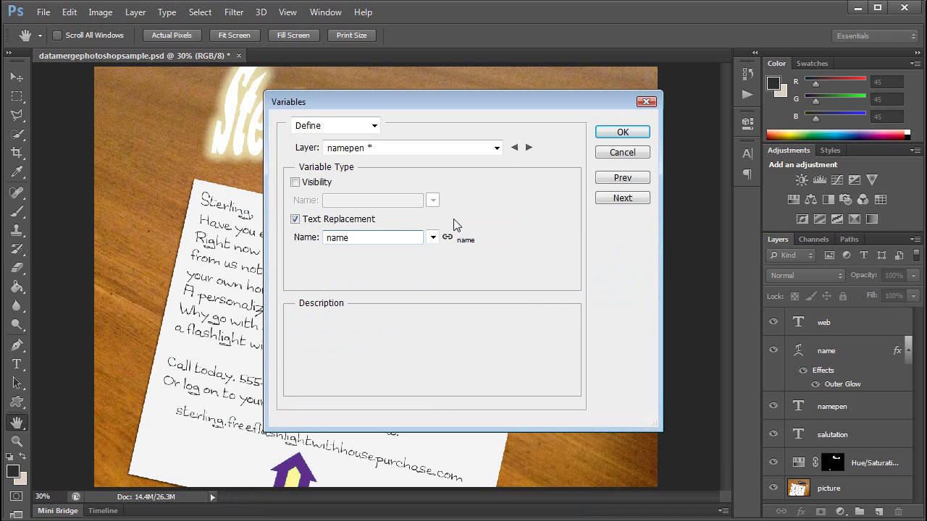
- Assign text replacement to the salutation layer using the variable "name", and accept sharing the existing variable
click(496, 150)
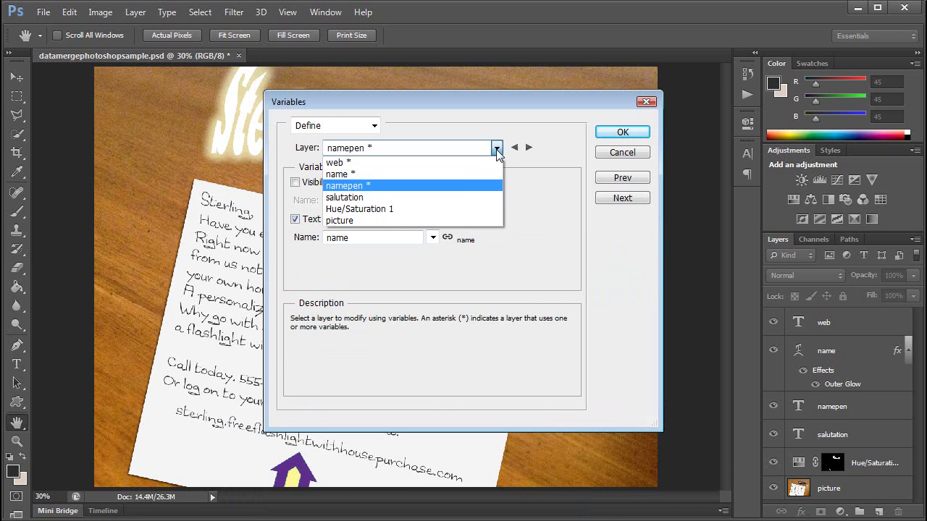
click(428, 197)
click(295, 219)
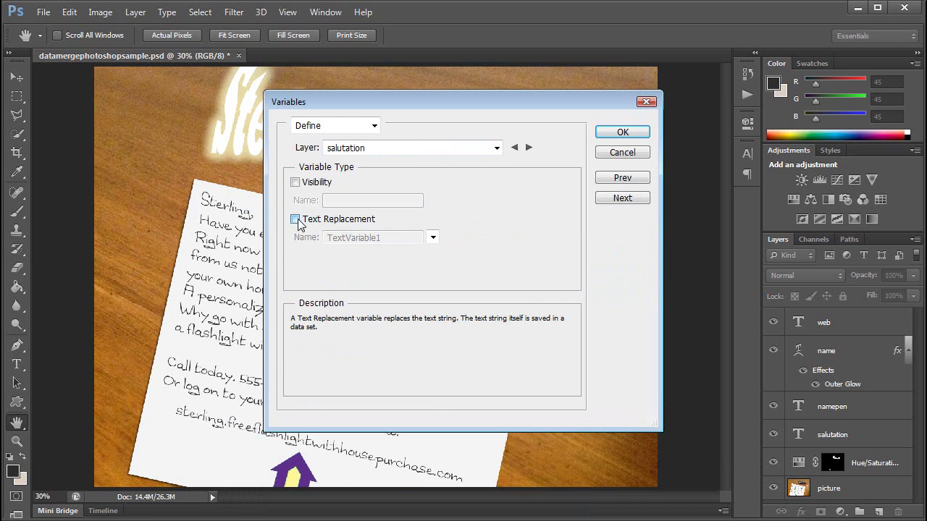
double_click(395, 239)
text(name)
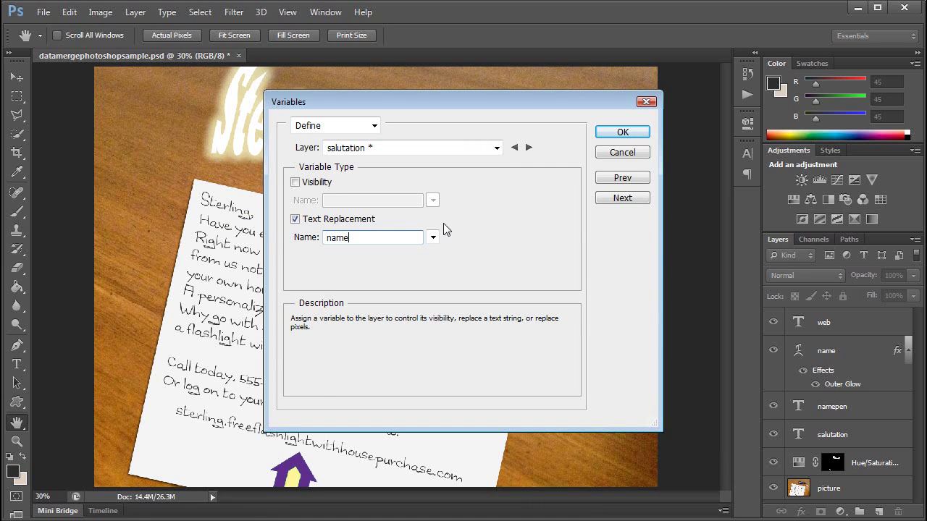
click(490, 225)
click(414, 148)
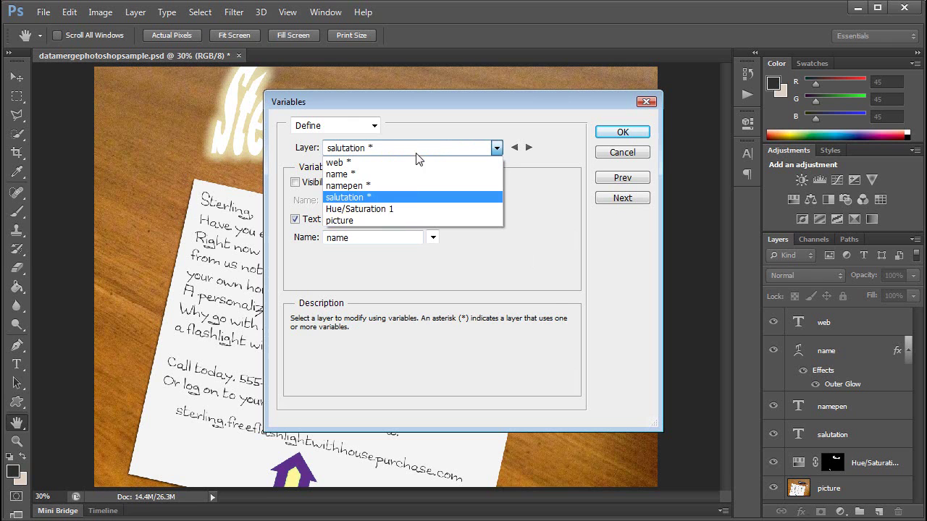
click(395, 209)
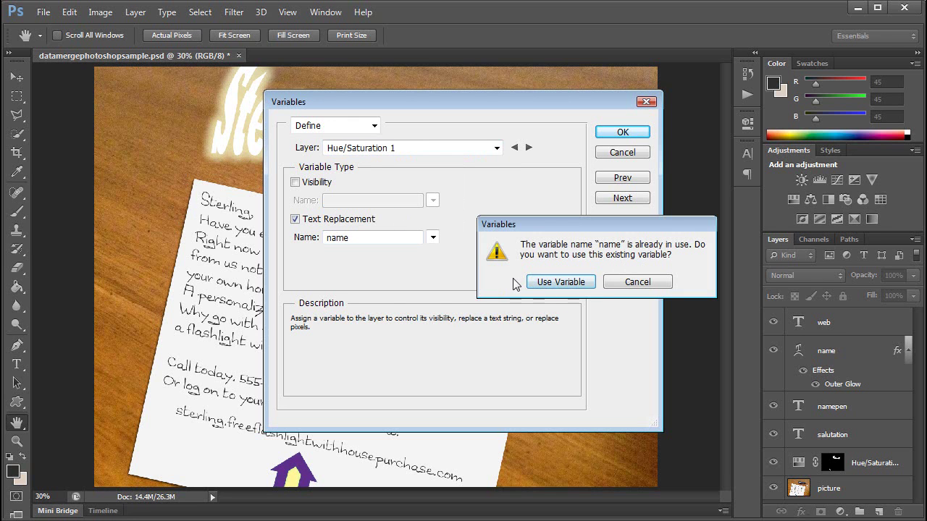
click(574, 283)
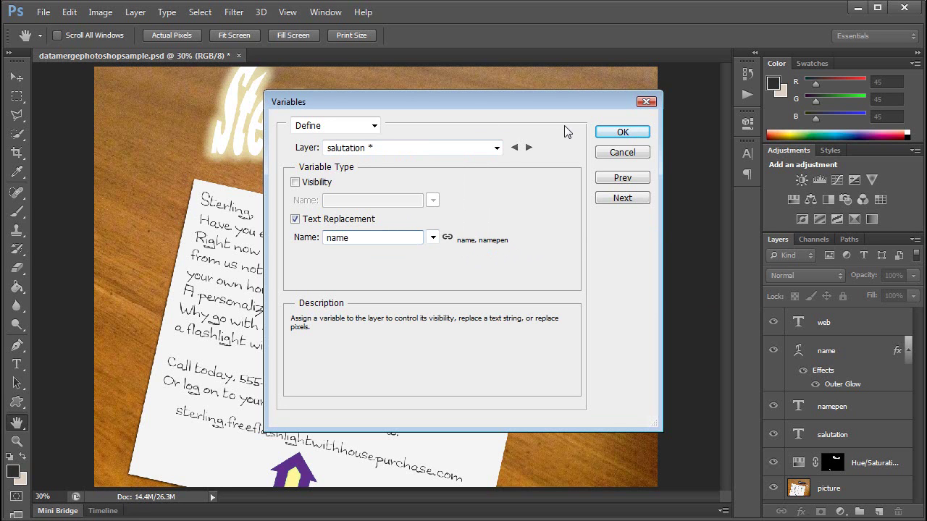
- Define a visibility variable named "color" for the Hue/Saturation 1 layer
click(497, 147)
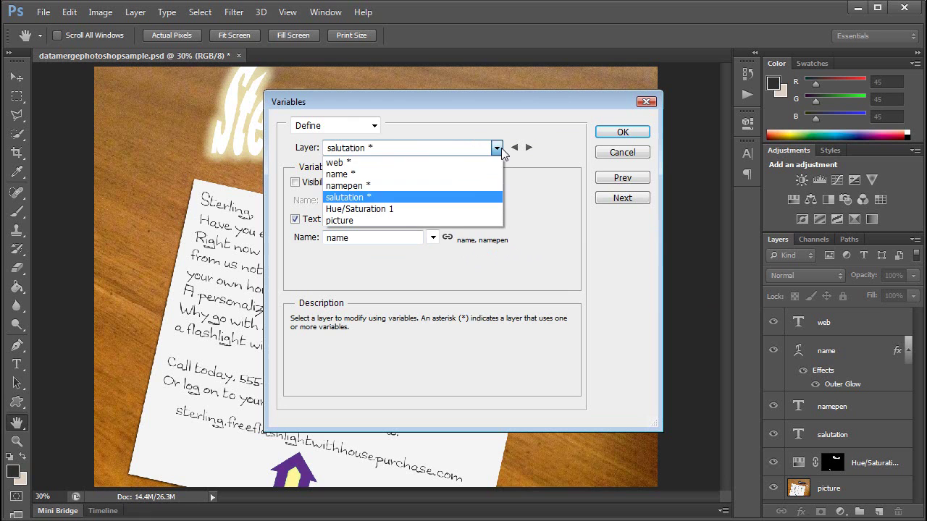
click(446, 208)
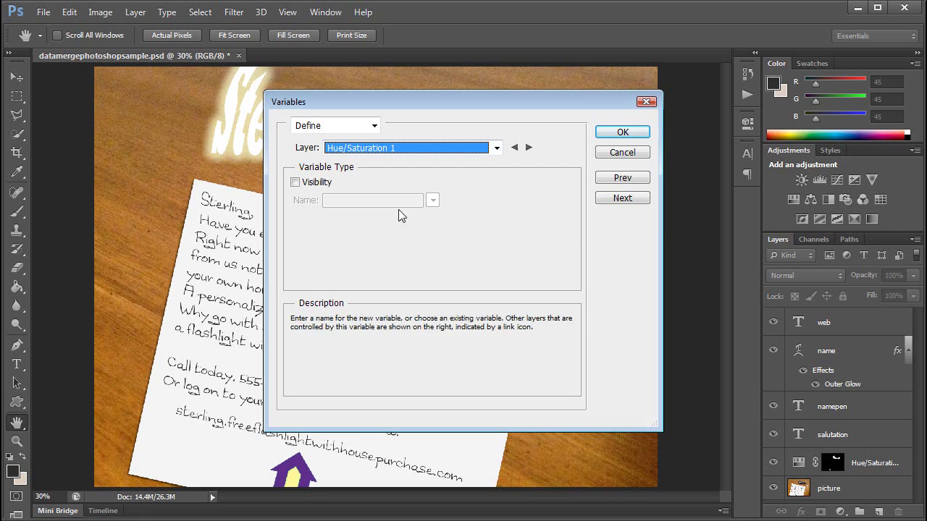
click(296, 183)
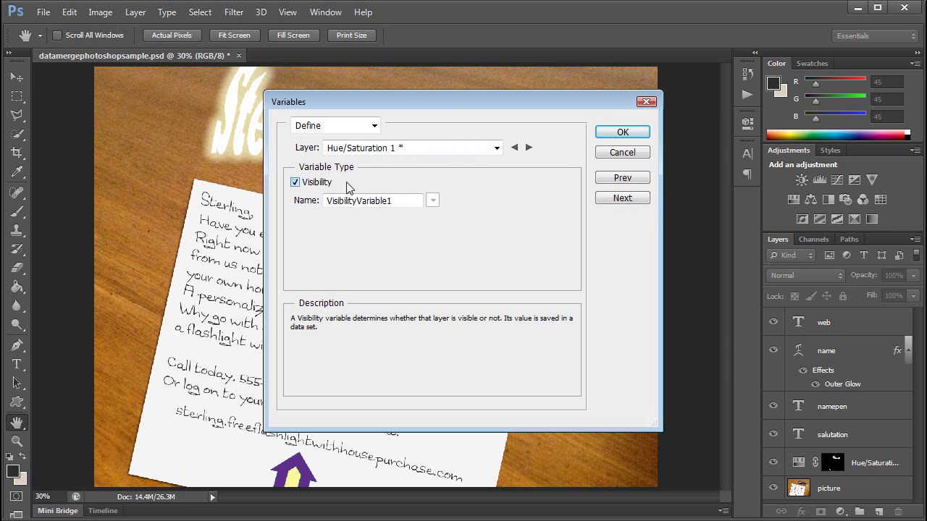
drag(453, 106, 485, 208)
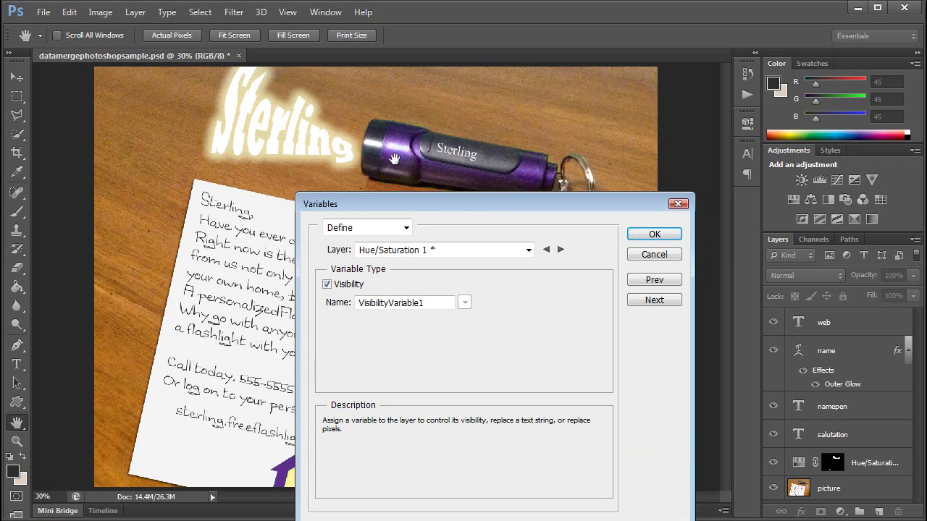
mouse_move(342, 286)
drag(463, 204, 307, 139)
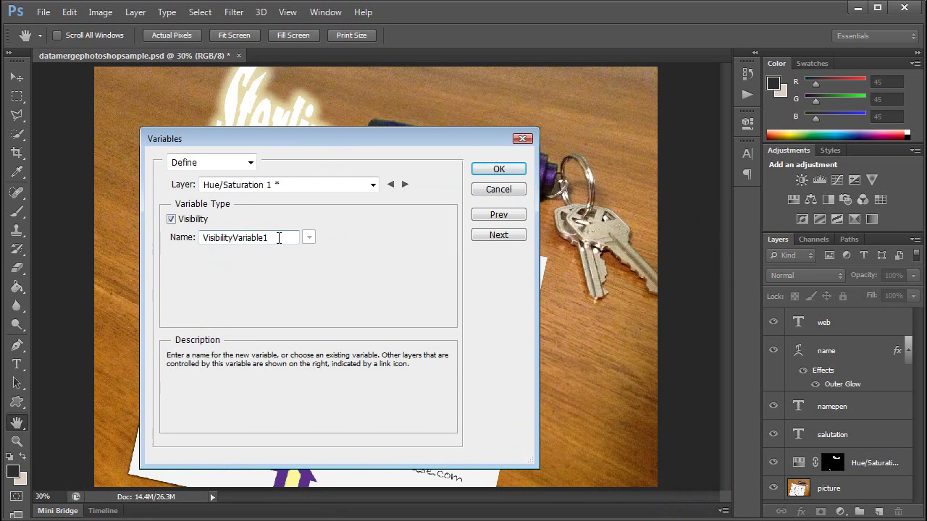
drag(279, 238, 146, 243)
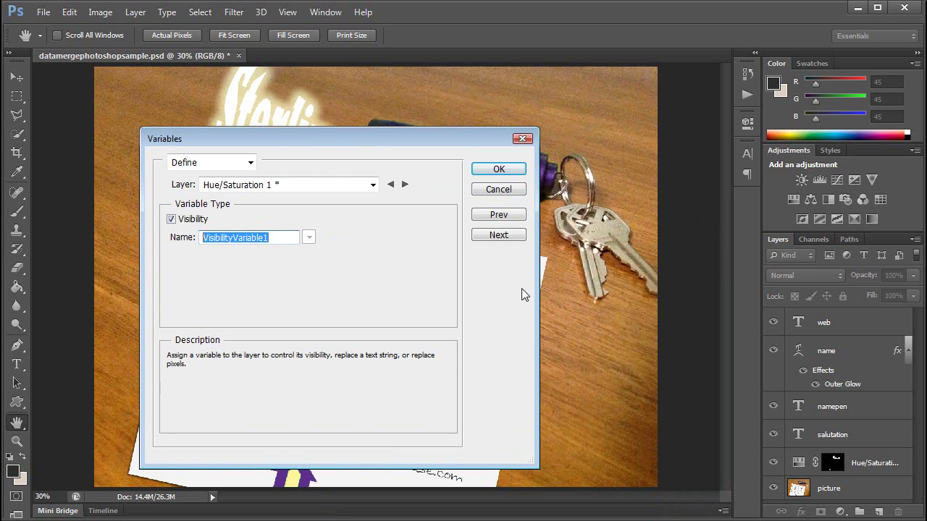
text(color)
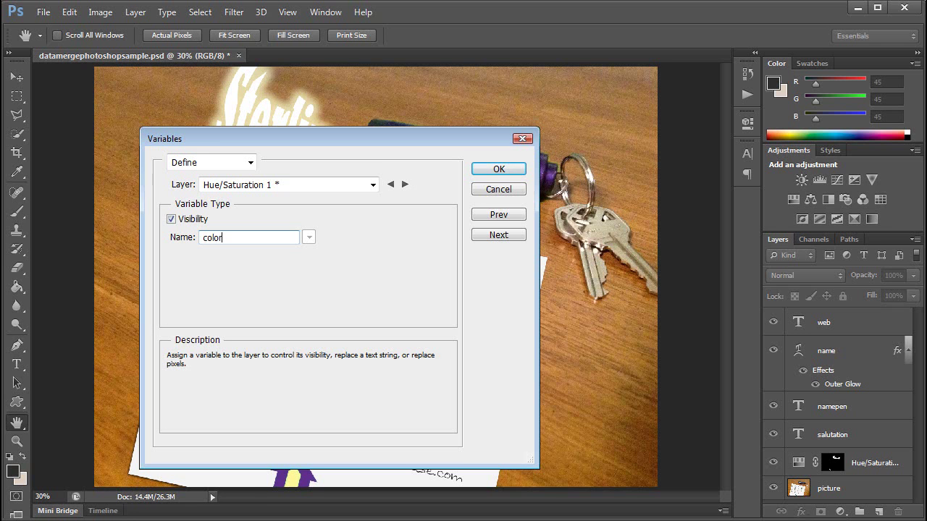
- Check the picture layer's variable types and the Data Sets options, and confirm the variable definitions
click(373, 185)
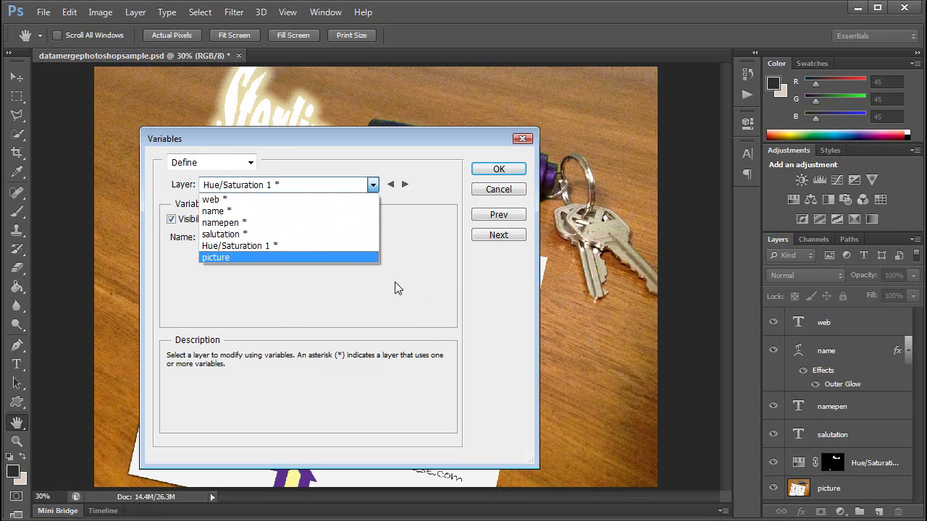
click(298, 259)
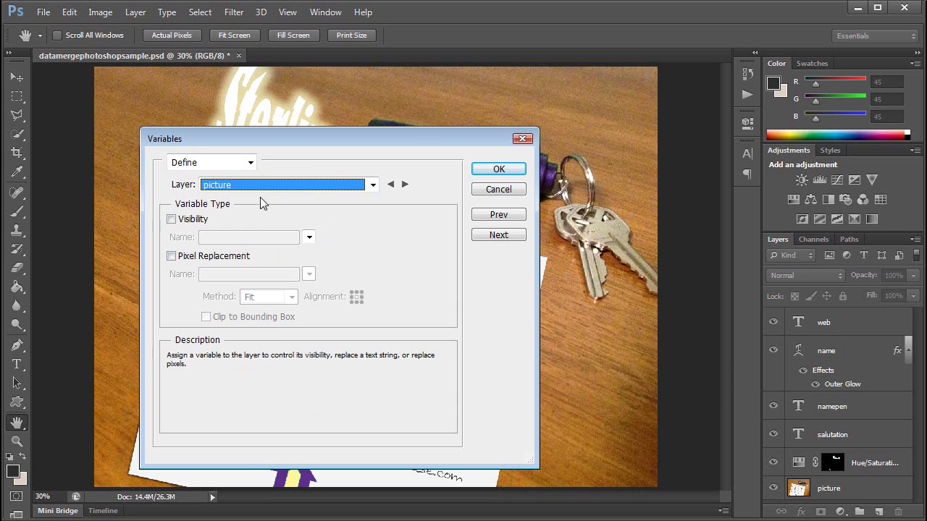
click(249, 162)
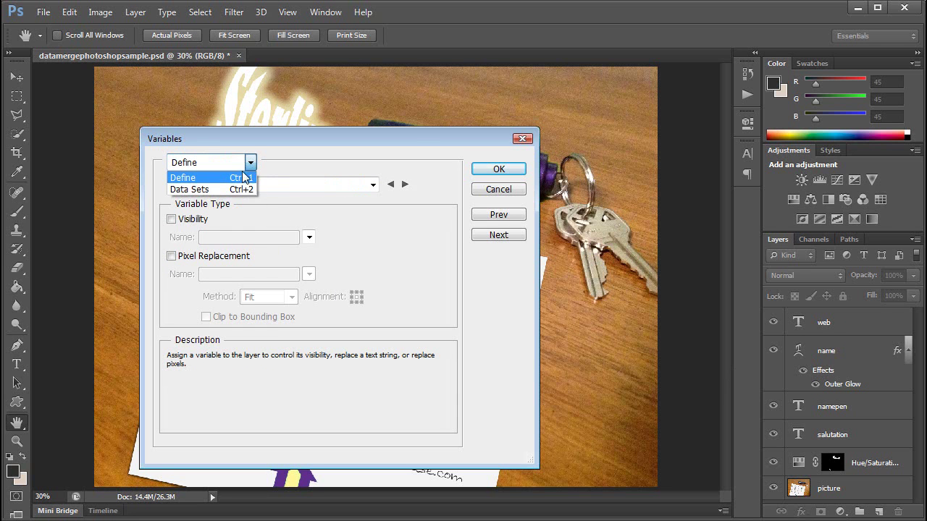
click(231, 189)
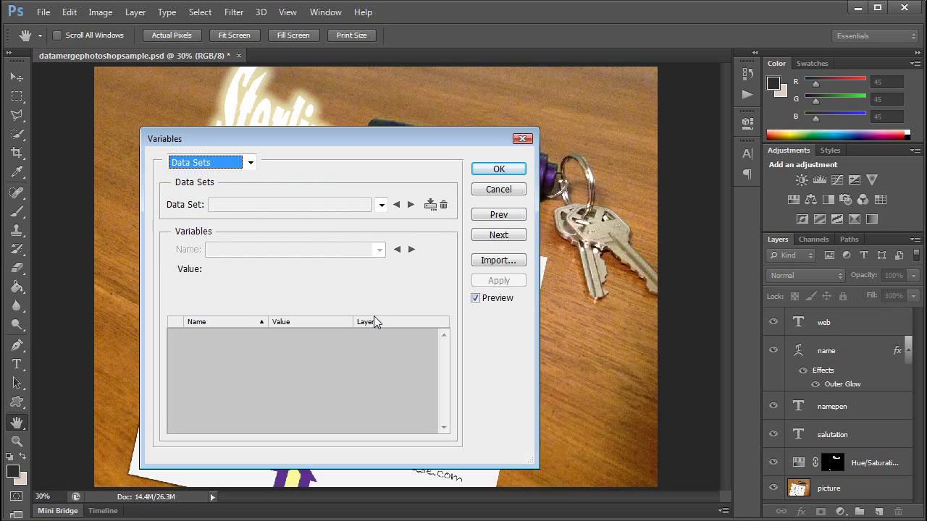
click(250, 163)
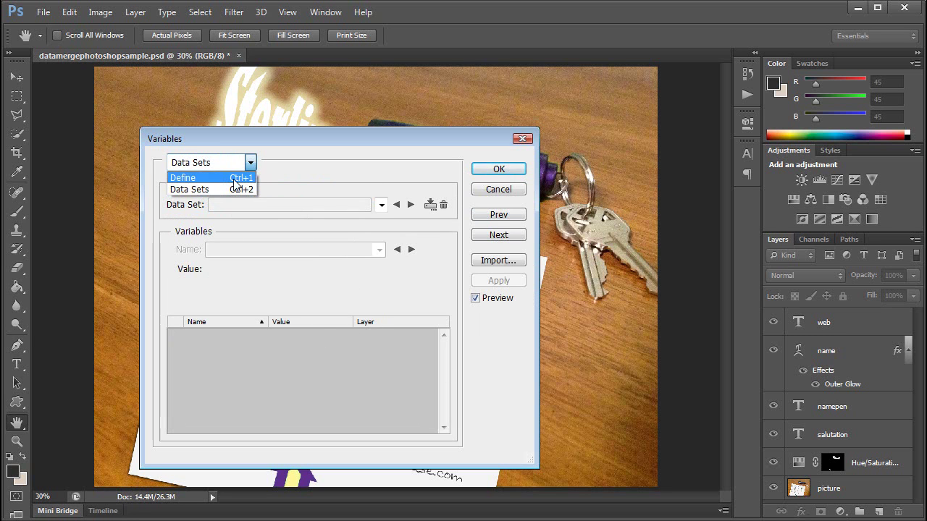
click(236, 178)
click(499, 168)
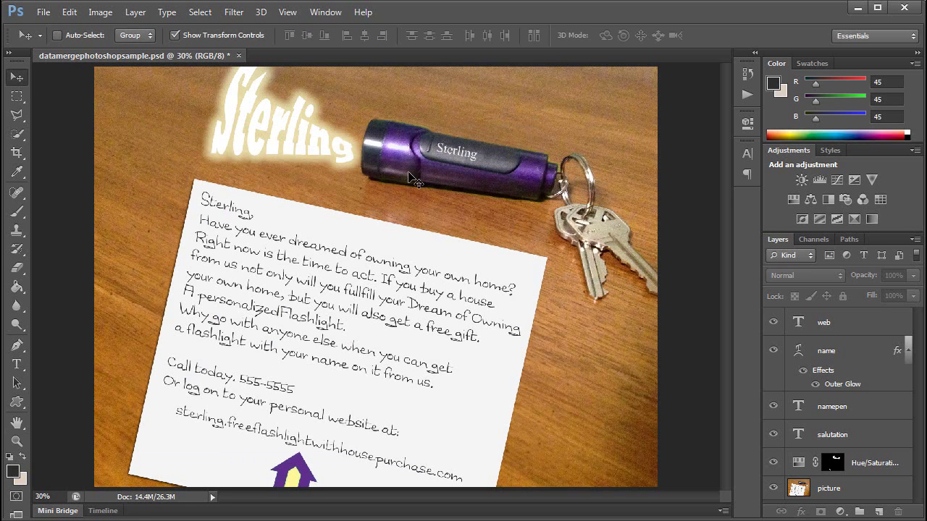
- Open the document's Data Sets settings for the defined variables
click(101, 13)
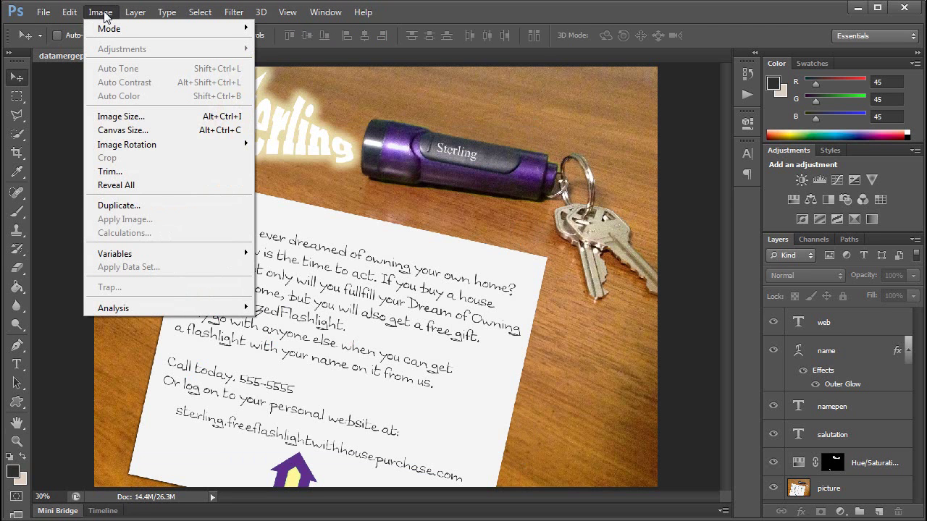
mouse_move(173, 254)
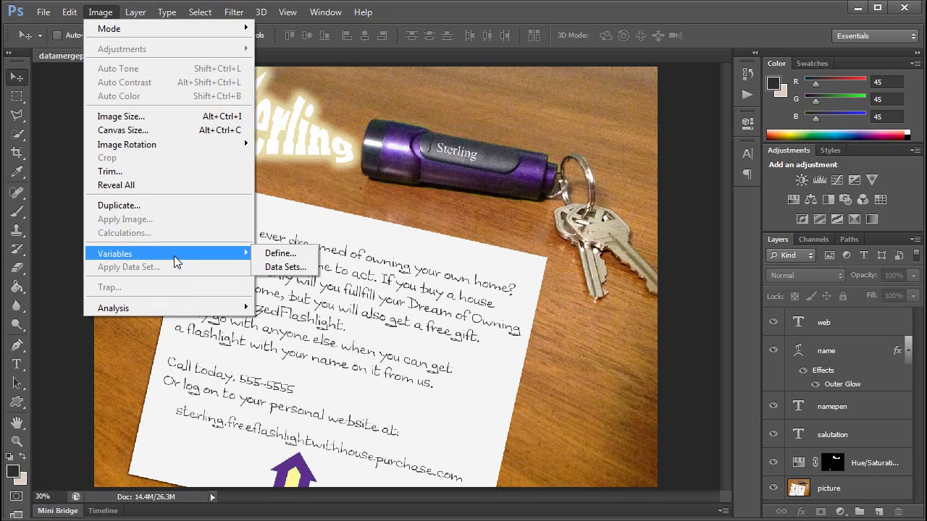
click(295, 271)
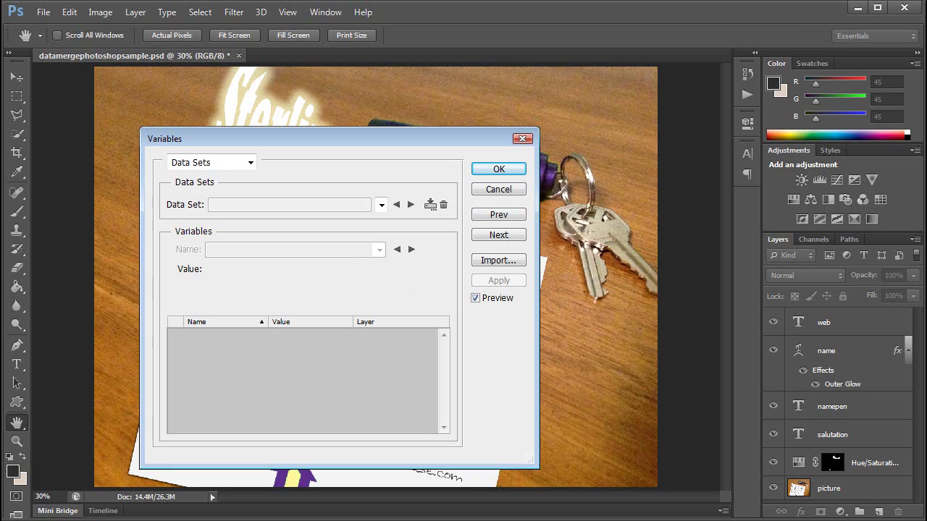
- Switch to Notepad to examine the name, web and color columns in datamergephotoshopsample.txt, and return to Photoshop
key(alt+Tab)
drag(404, 22, 400, 56)
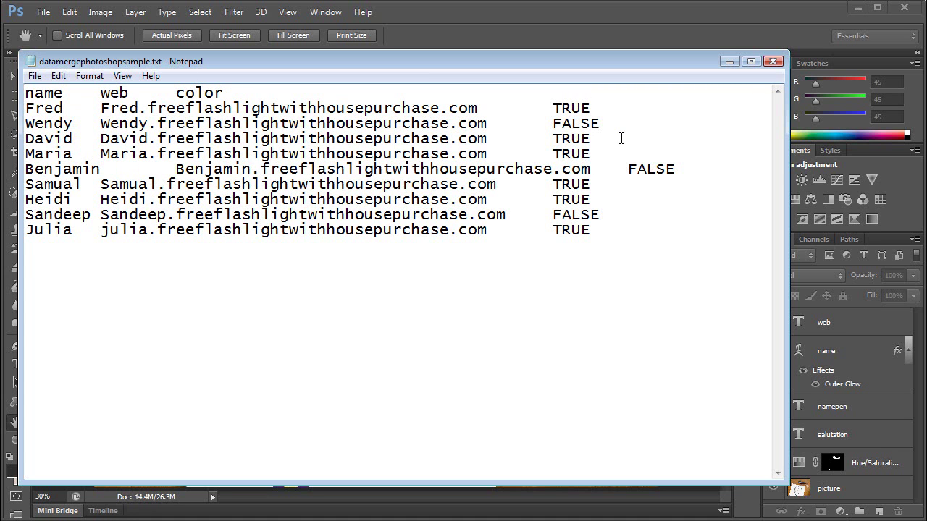
click(729, 63)
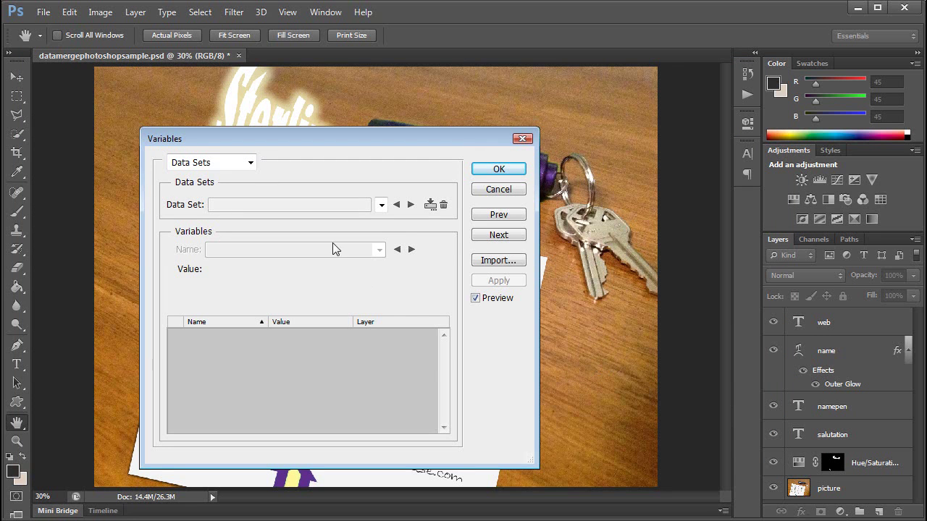
- Import the data sets from the text file datamergephotoshopsample.txt with Automatic encoding, replacing existing data sets
click(501, 260)
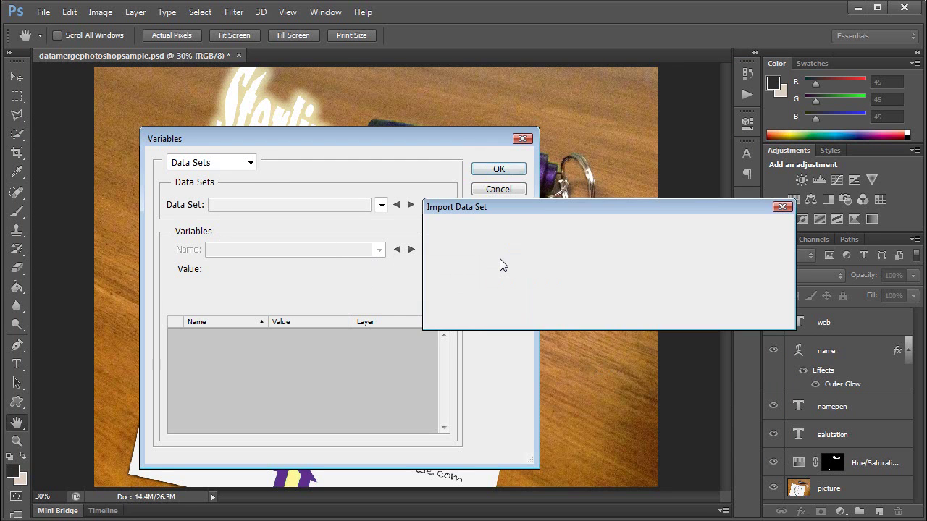
click(472, 246)
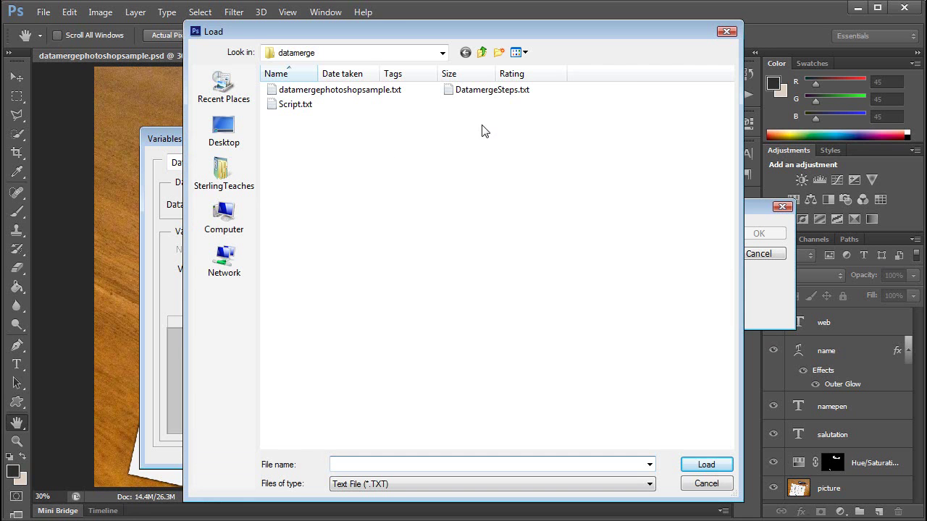
click(363, 98)
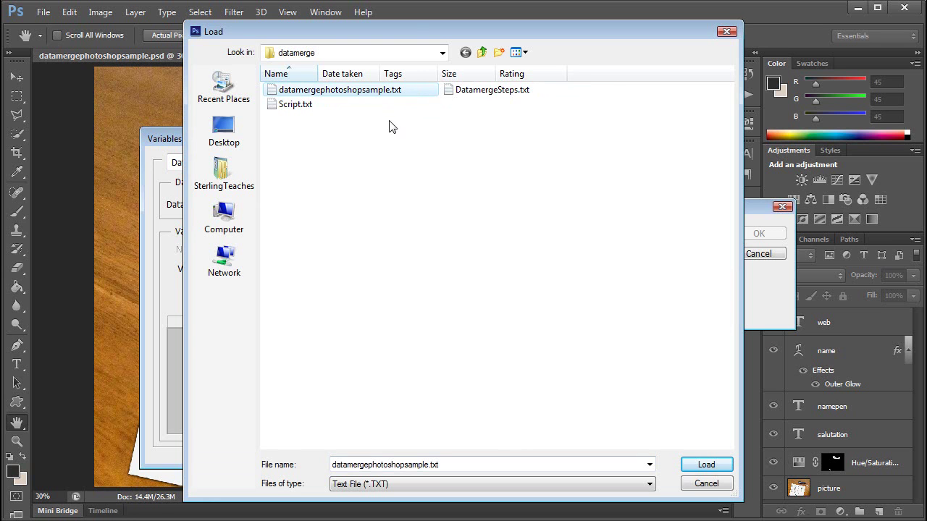
click(388, 484)
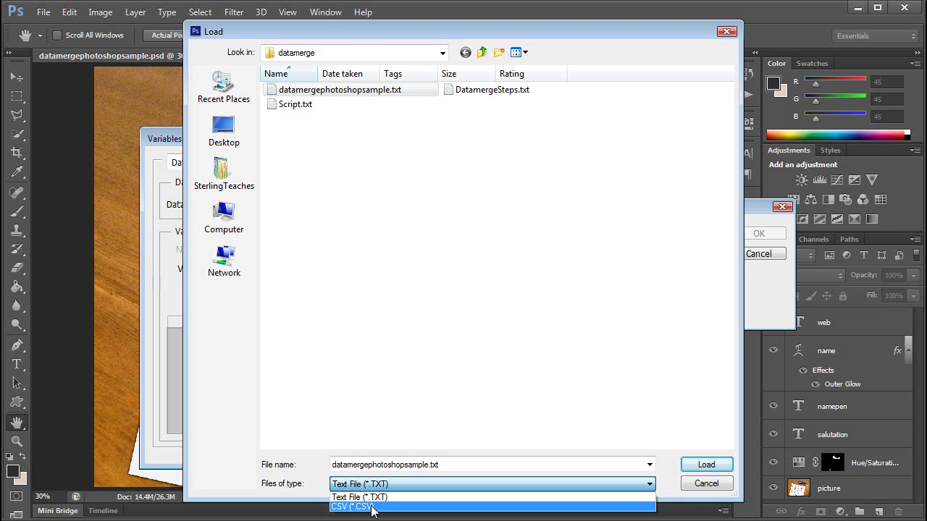
click(372, 499)
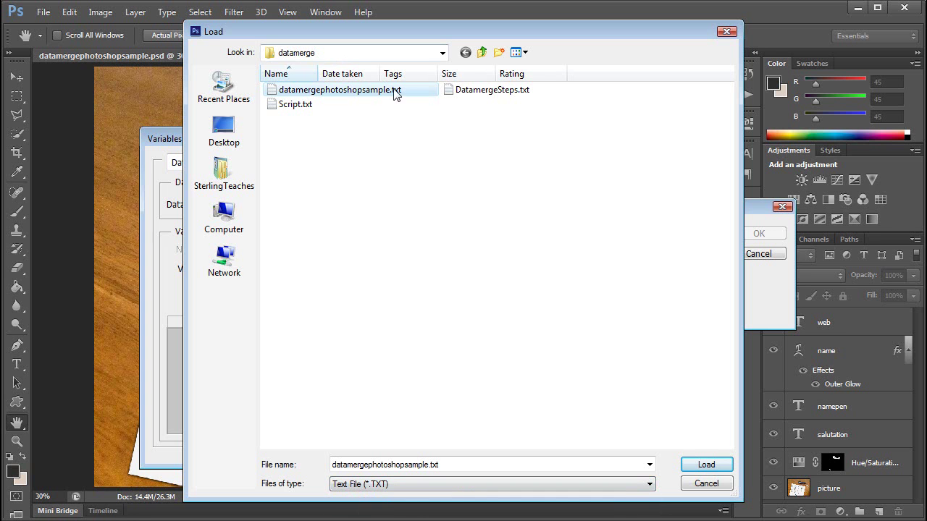
click(706, 465)
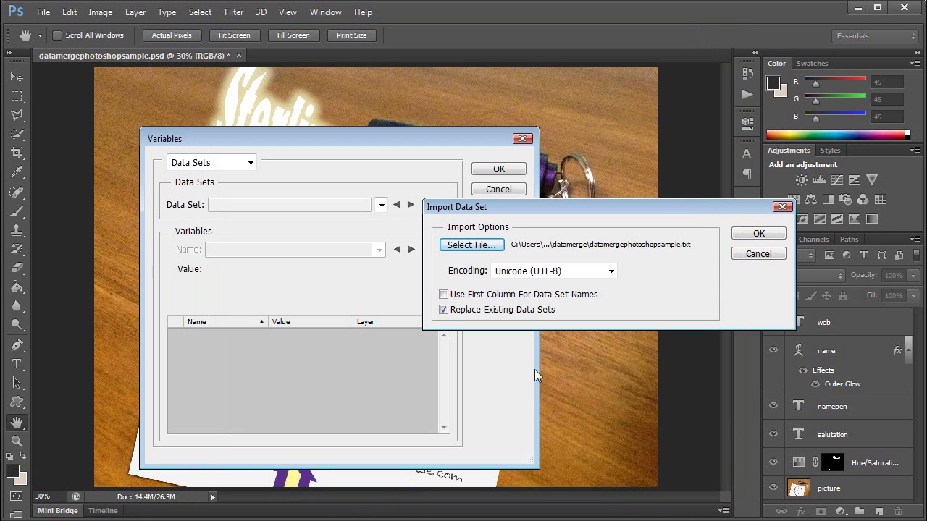
click(611, 271)
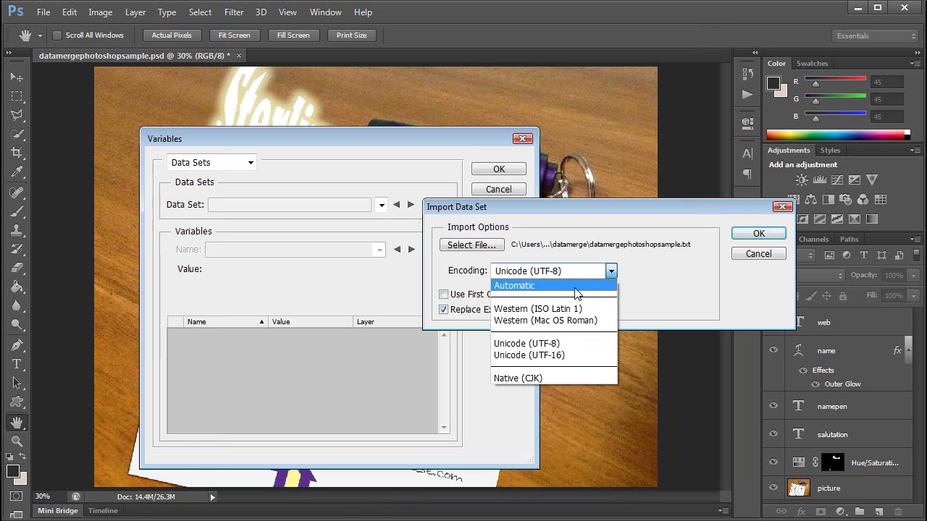
click(575, 289)
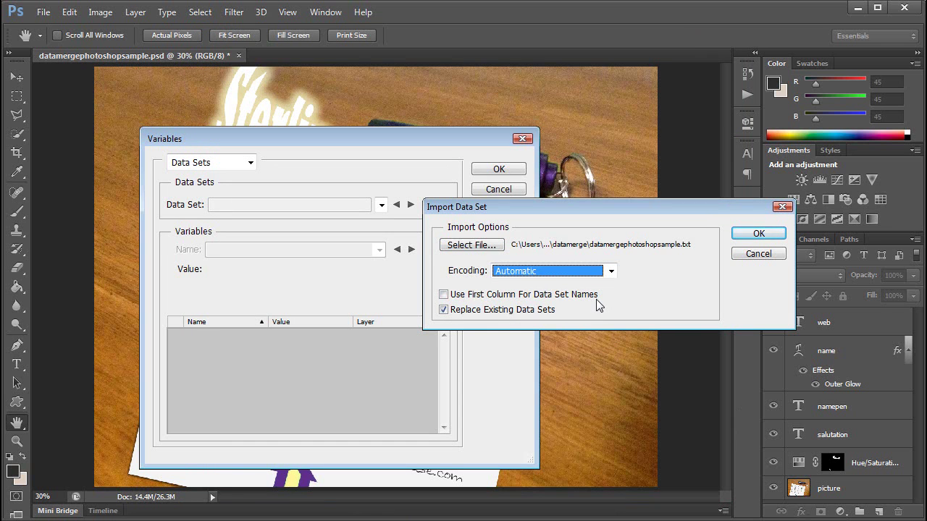
click(758, 234)
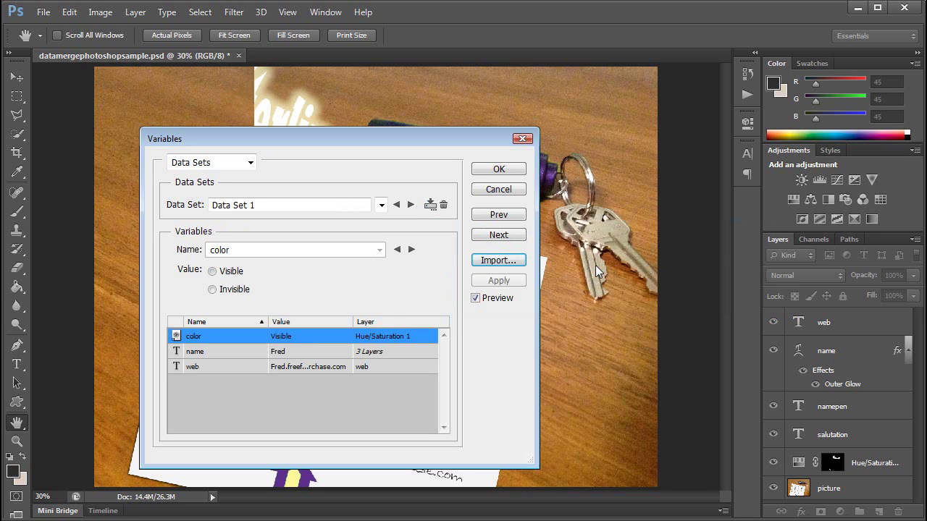
- Preview Data Sets 1 through 5 against the image and confirm the imported data sets
drag(370, 138, 699, 143)
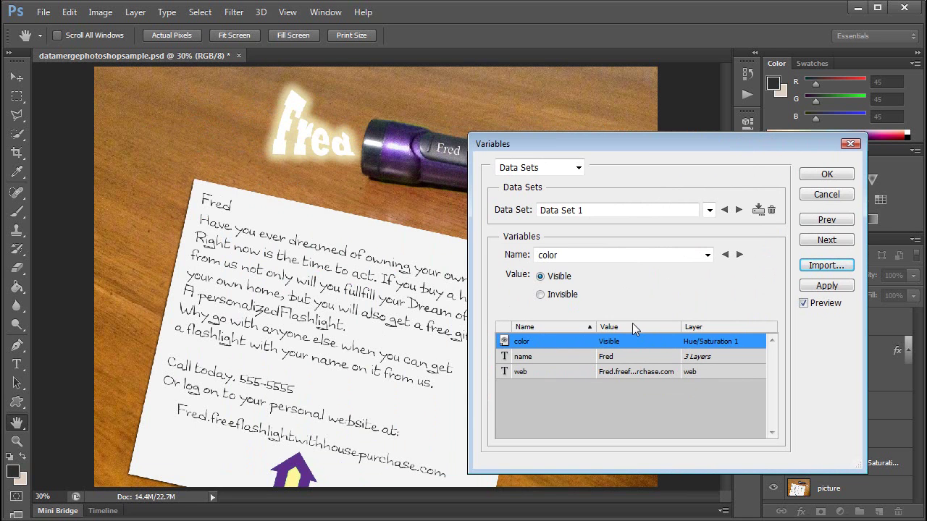
click(614, 209)
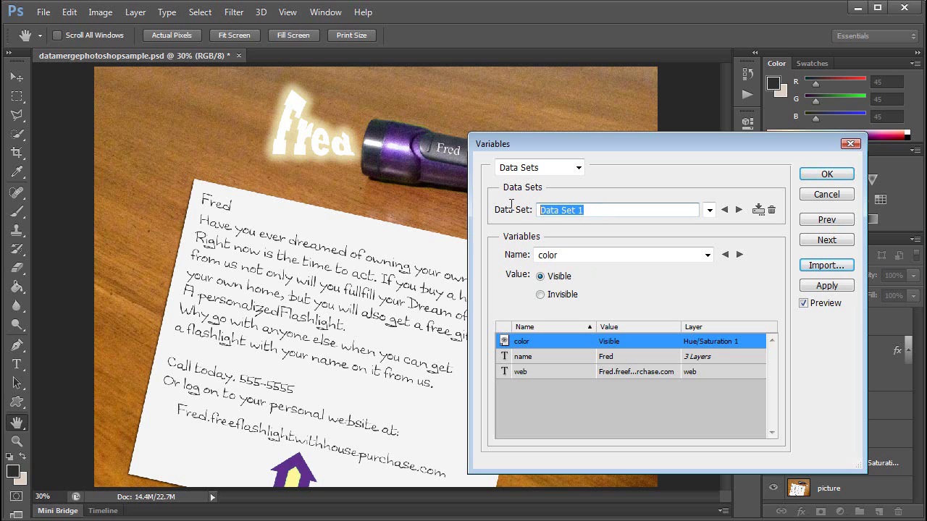
click(739, 209)
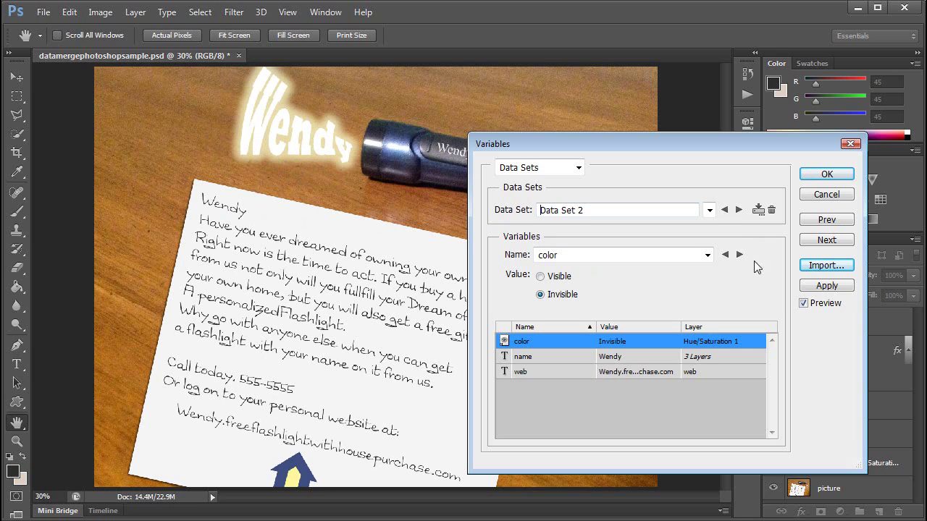
click(738, 210)
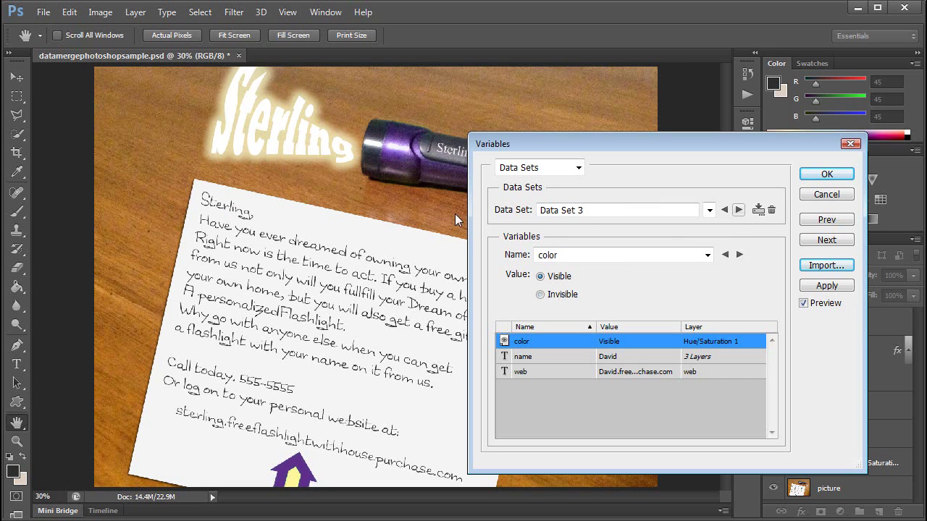
click(739, 210)
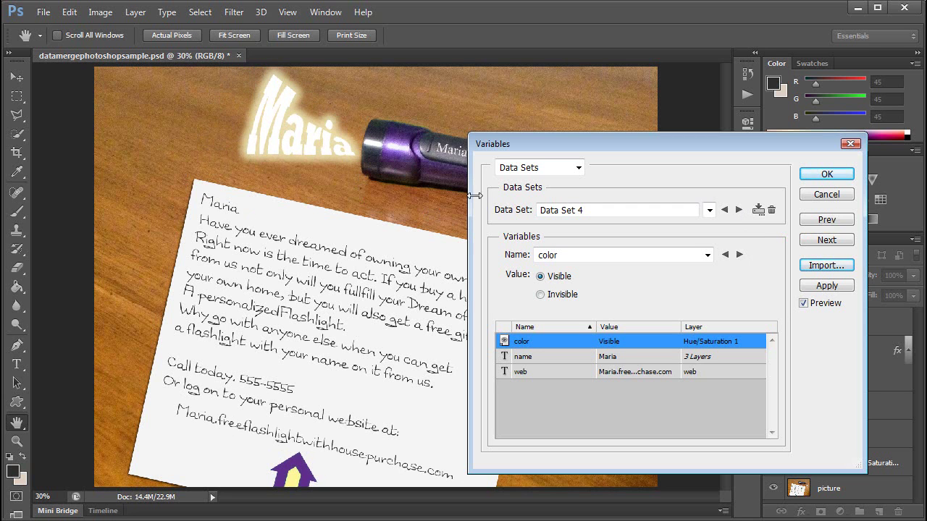
click(739, 210)
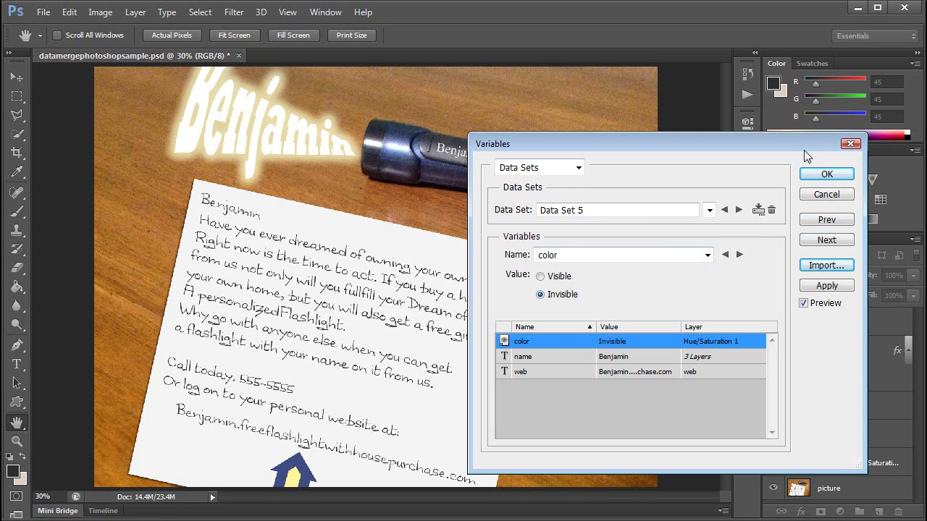
click(832, 178)
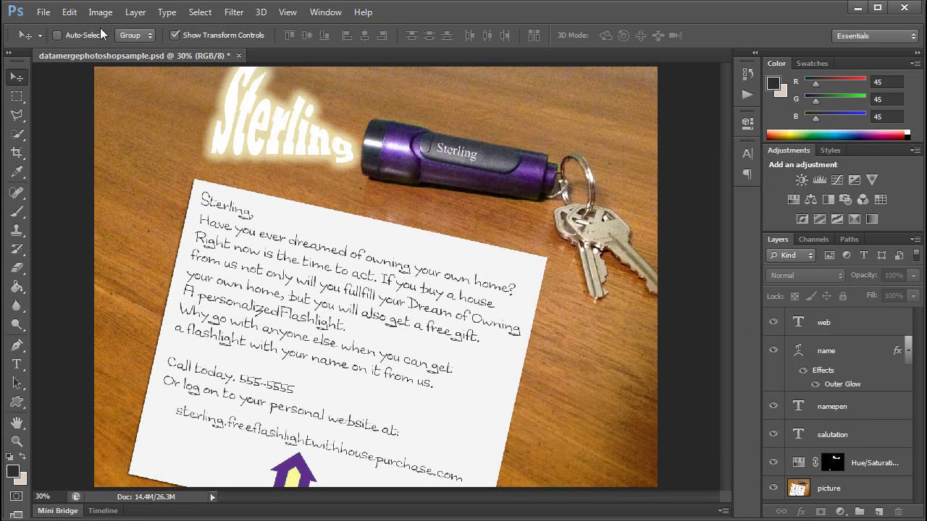
click(43, 13)
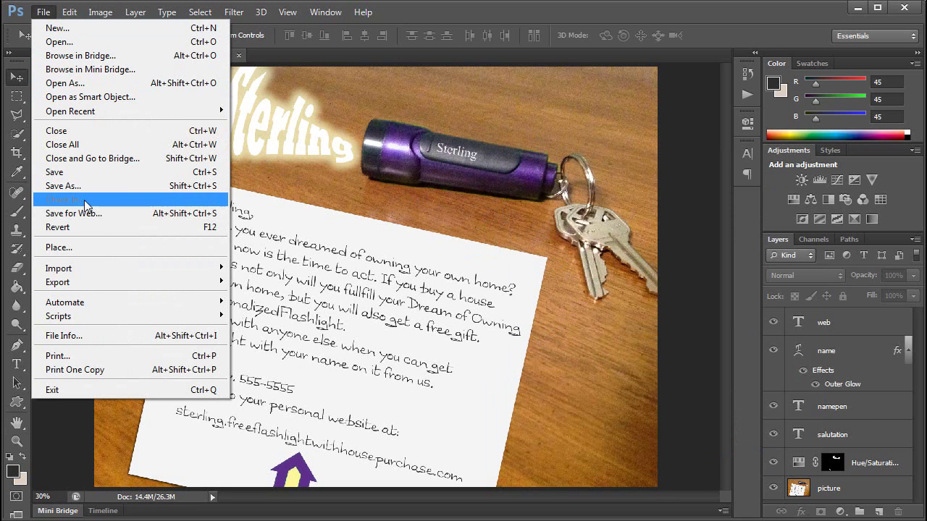
mouse_move(84, 280)
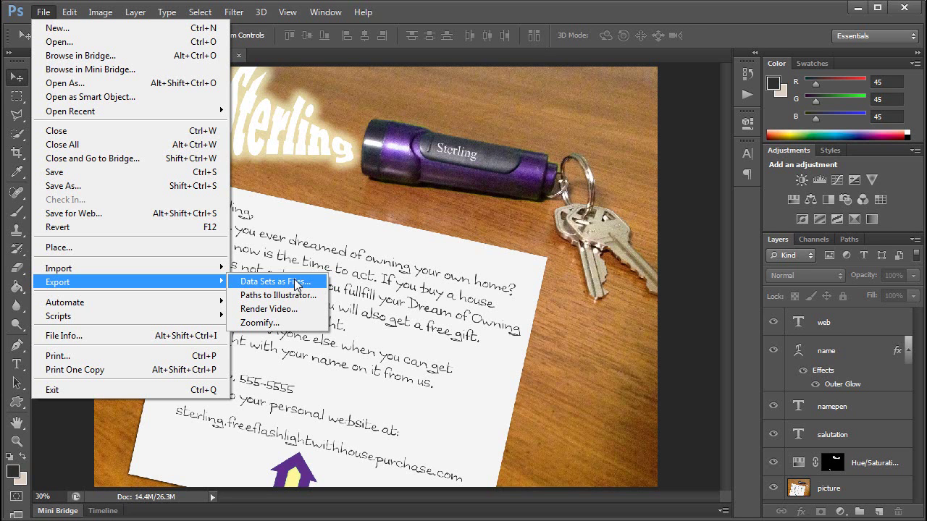
click(103, 12)
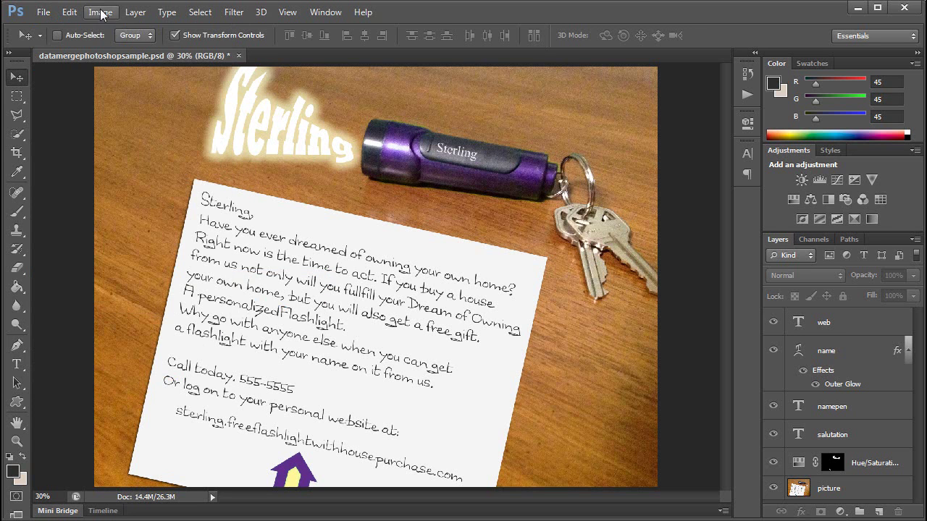
click(94, 13)
mouse_move(128, 255)
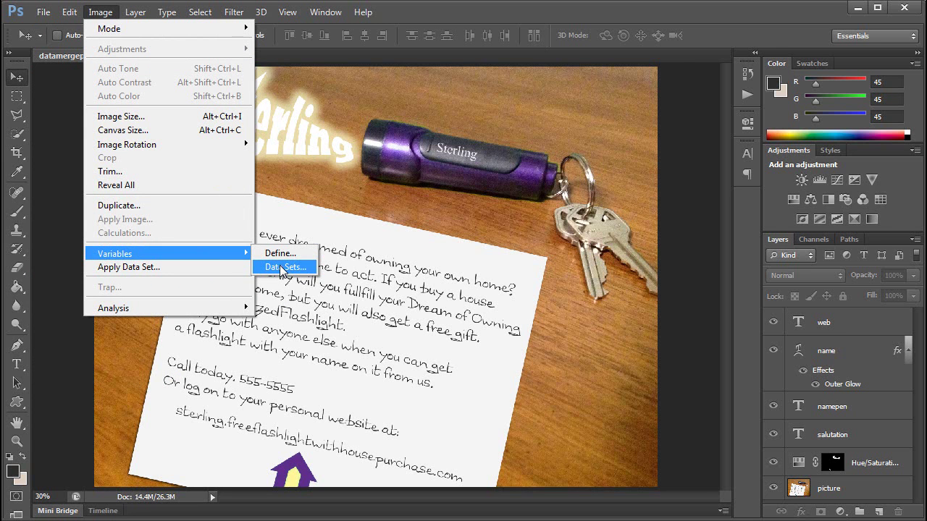
- Start exporting the data sets as files to the datamerge folder, including All Data Sets
mouse_move(45, 12)
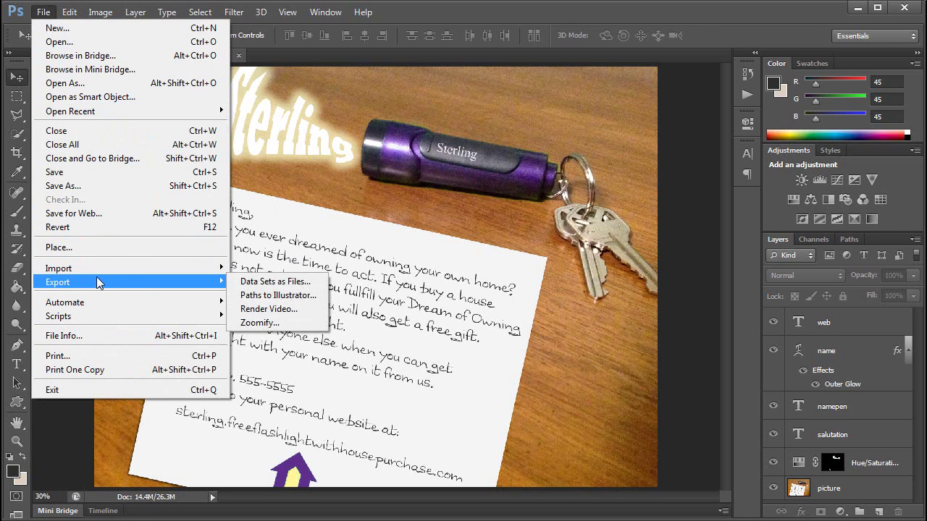
click(283, 281)
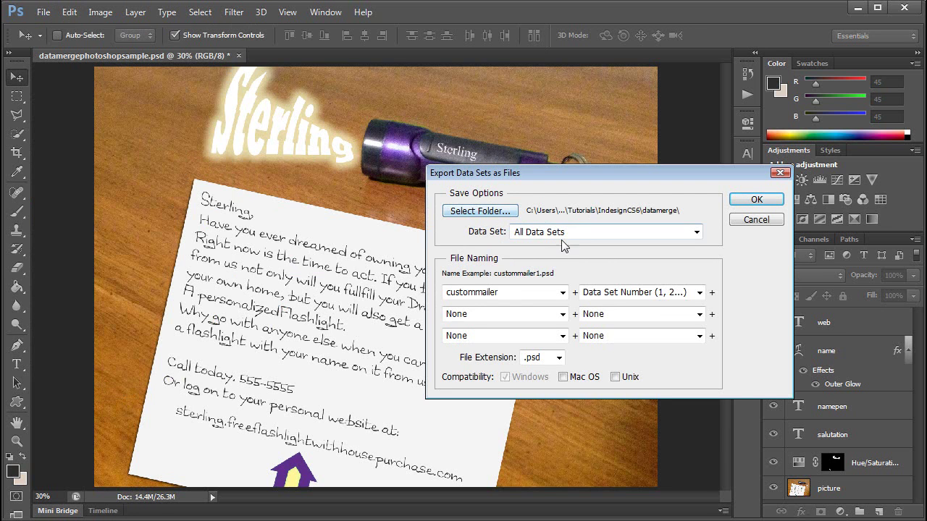
click(695, 232)
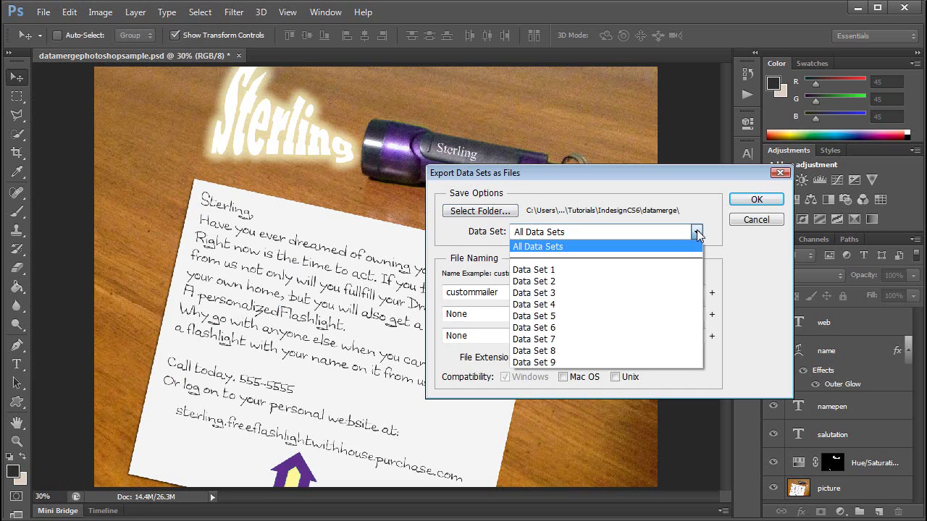
click(610, 247)
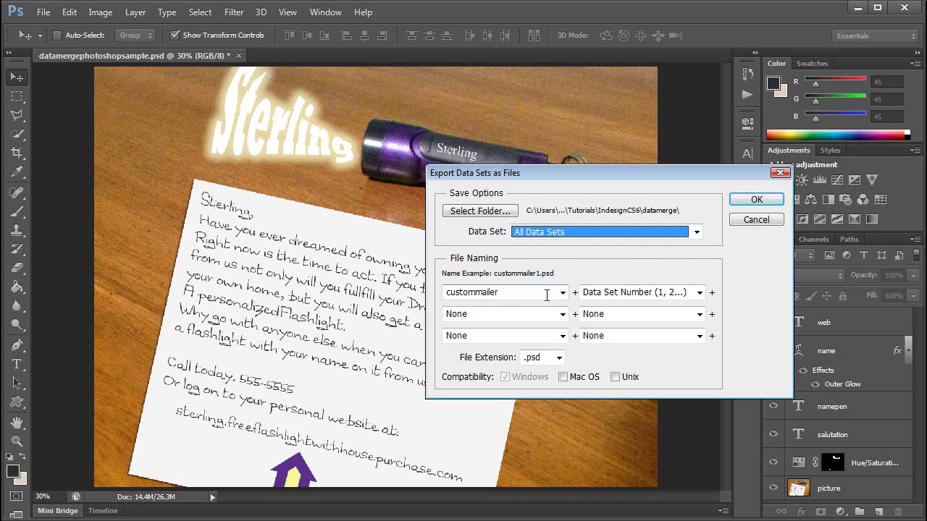
- Name the exported files custommailer plus Data Set Number (1, 2...) with the .psd extension, without Mac OS compatibility, and run the export
click(700, 292)
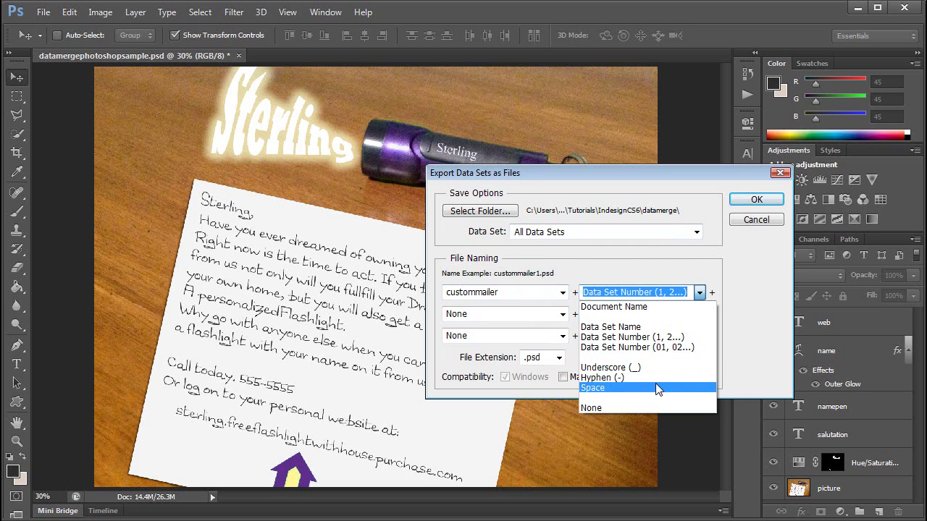
click(638, 337)
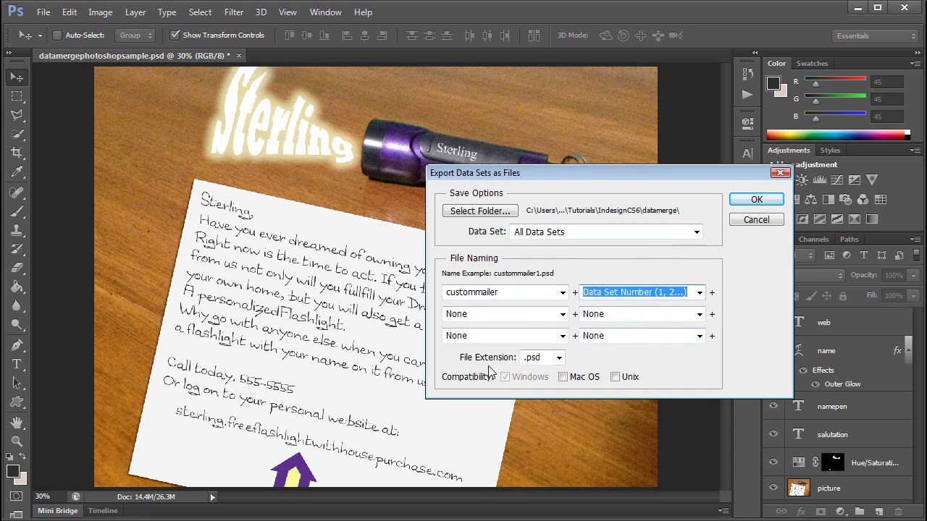
click(560, 359)
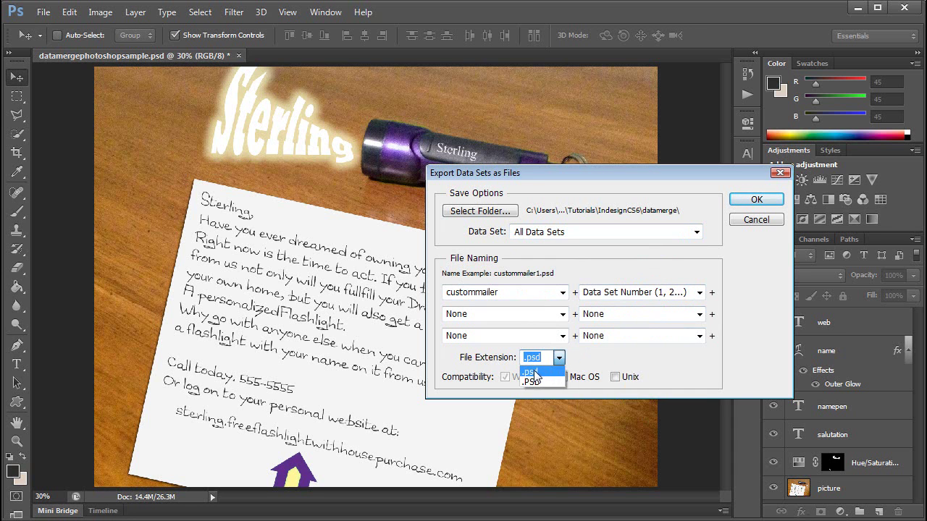
click(597, 365)
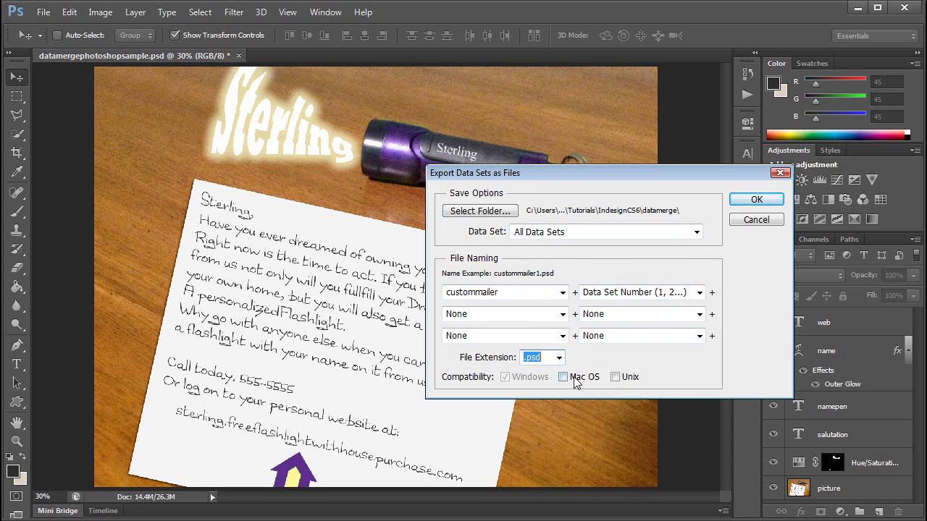
click(563, 377)
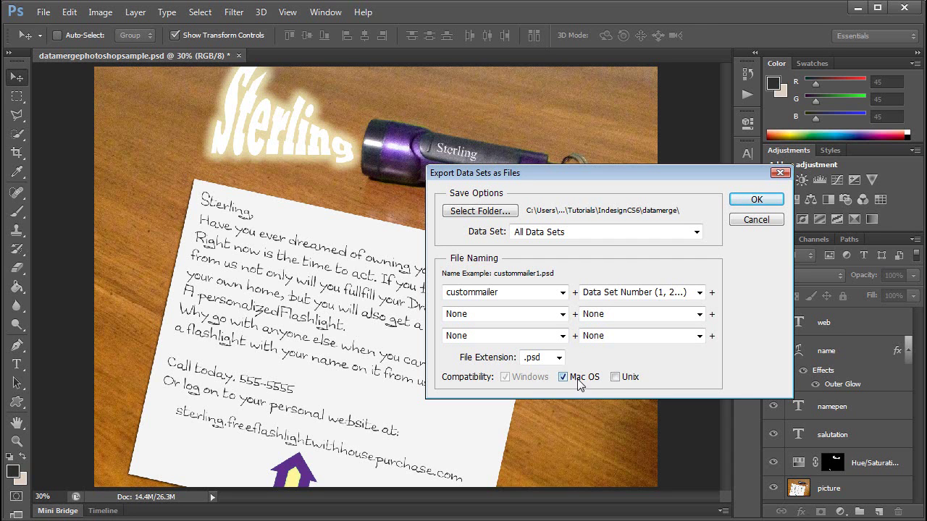
click(562, 377)
click(756, 200)
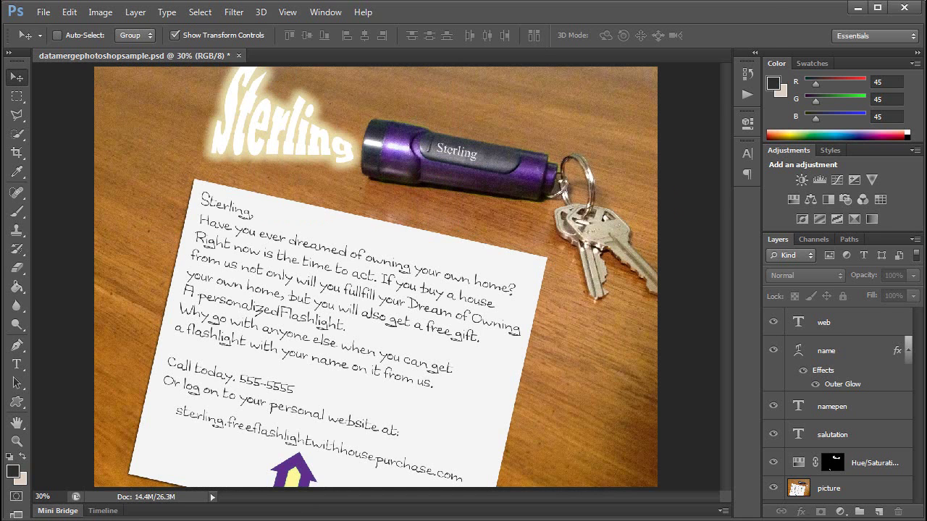
- Switch to Windows Explorer to check the exported custommailer files in the datamerge folder, and return to Photoshop
key(alt+Tab)
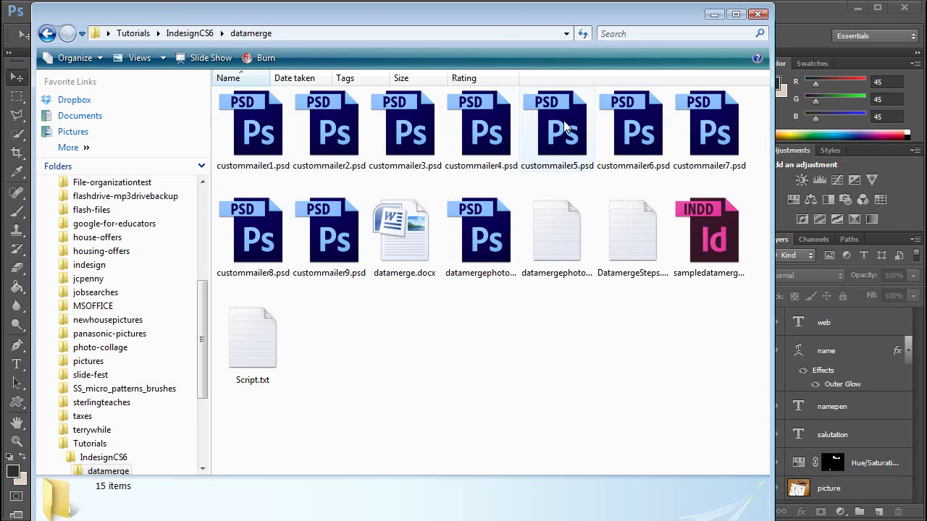
click(713, 13)
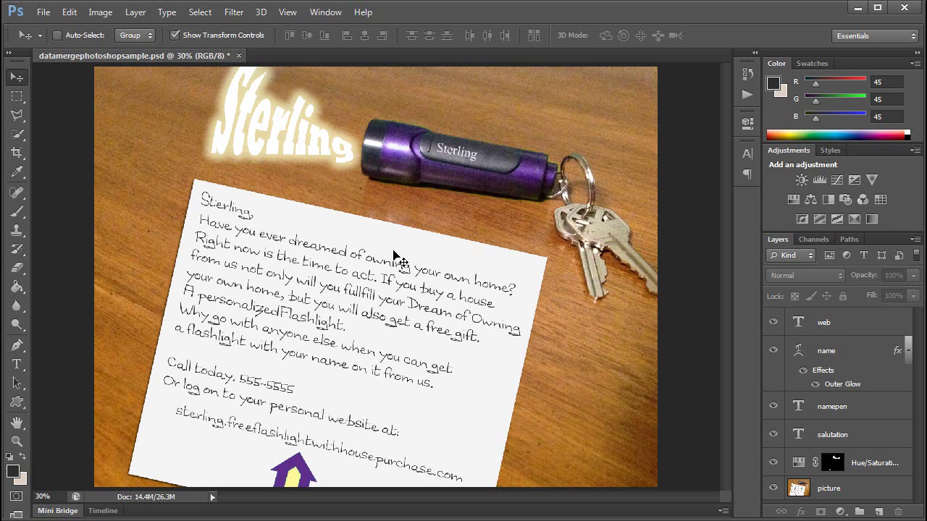
- Run the Image Processor on the datamerge folder, saving the images as JPEG at quality 10 in the same location
click(43, 12)
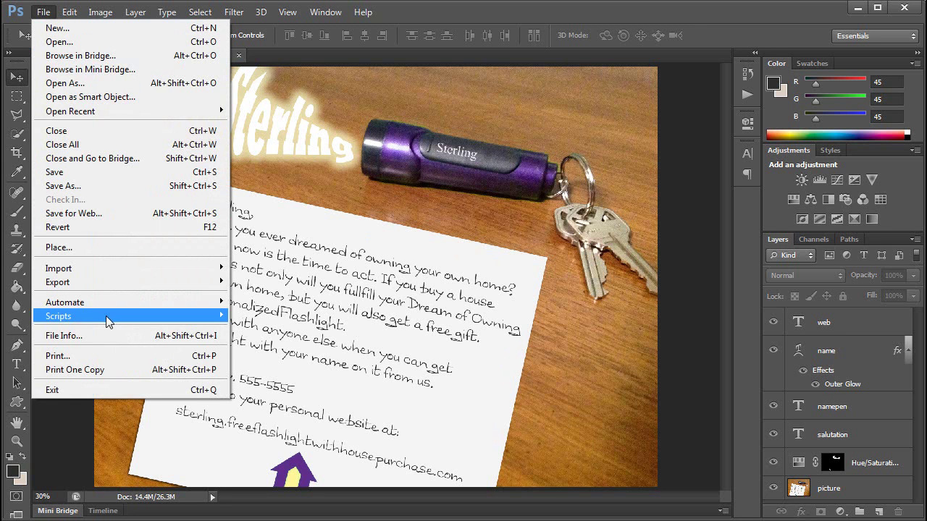
mouse_move(108, 321)
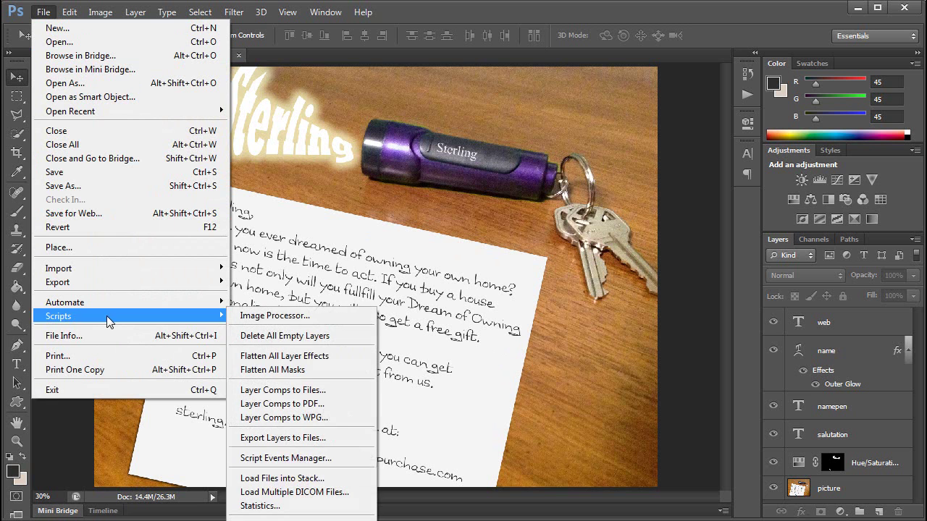
click(288, 315)
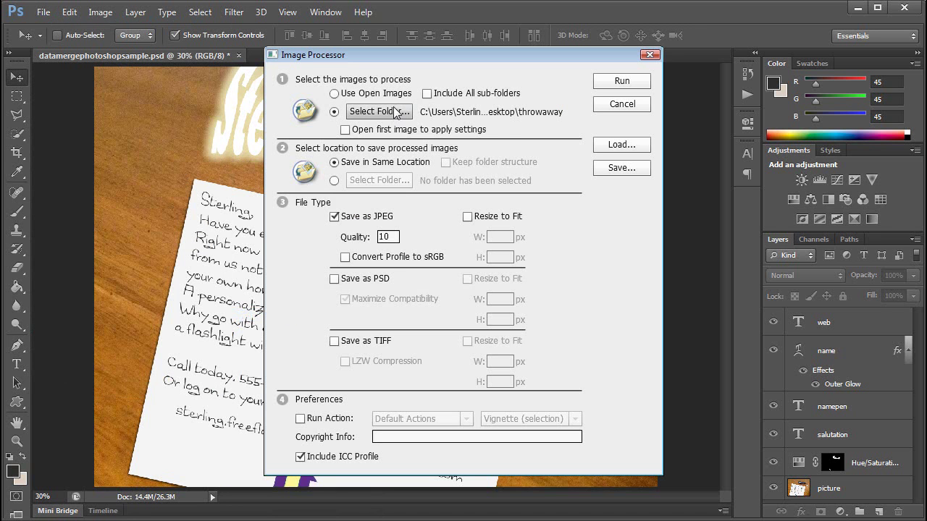
click(389, 114)
click(433, 292)
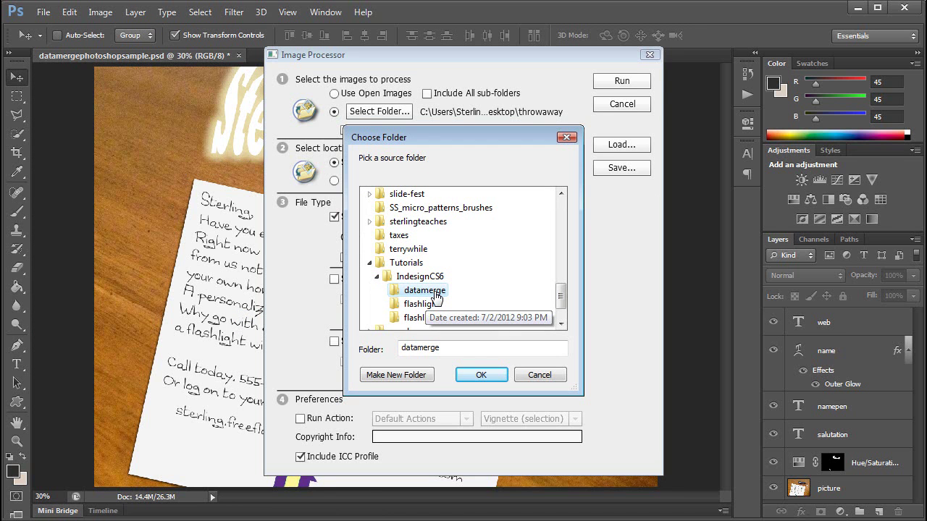
click(480, 373)
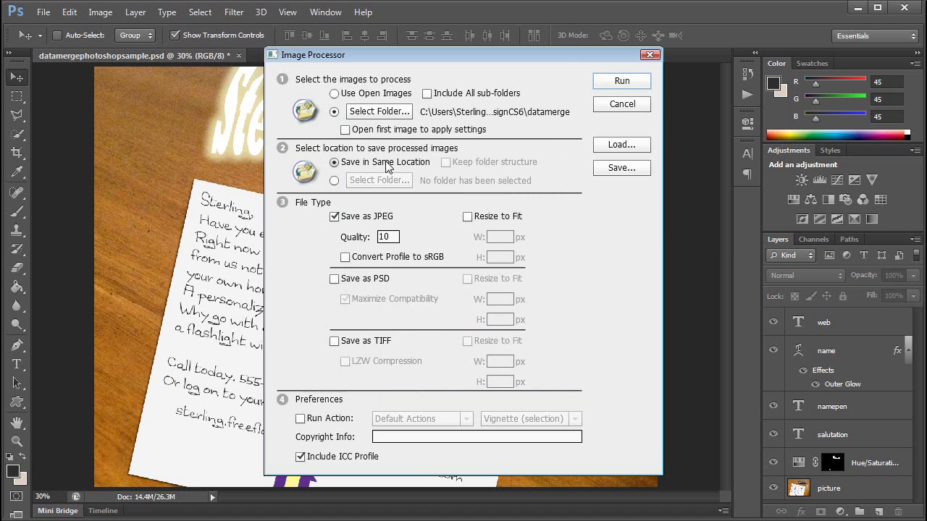
click(627, 82)
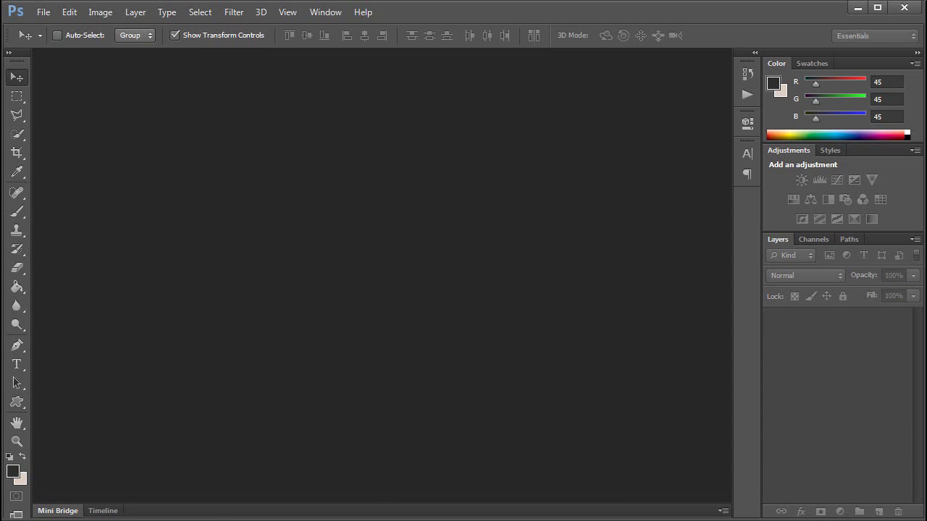
- Switch to Windows Explorer, open the JPEG folder in datamerge, and view custommailer1.jpg in a fully visible Windows Photo Gallery window
key(alt+Tab)
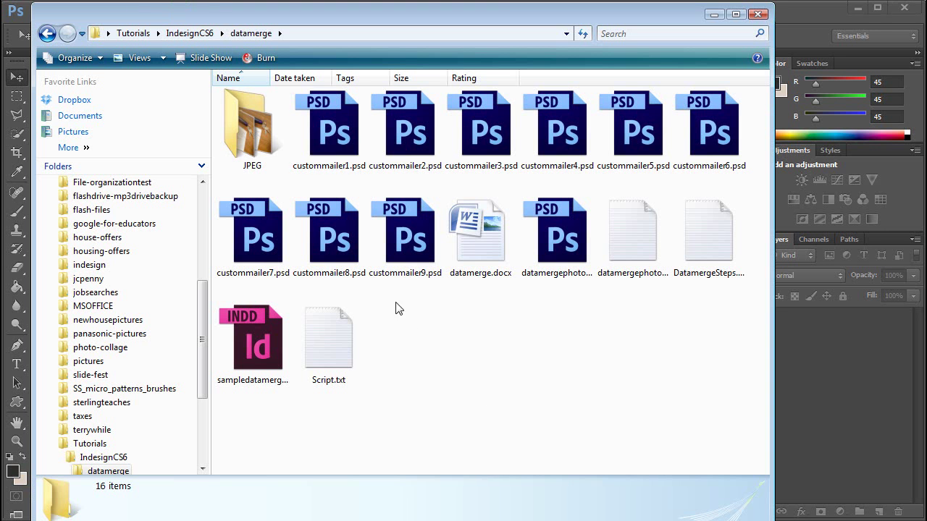
double_click(253, 144)
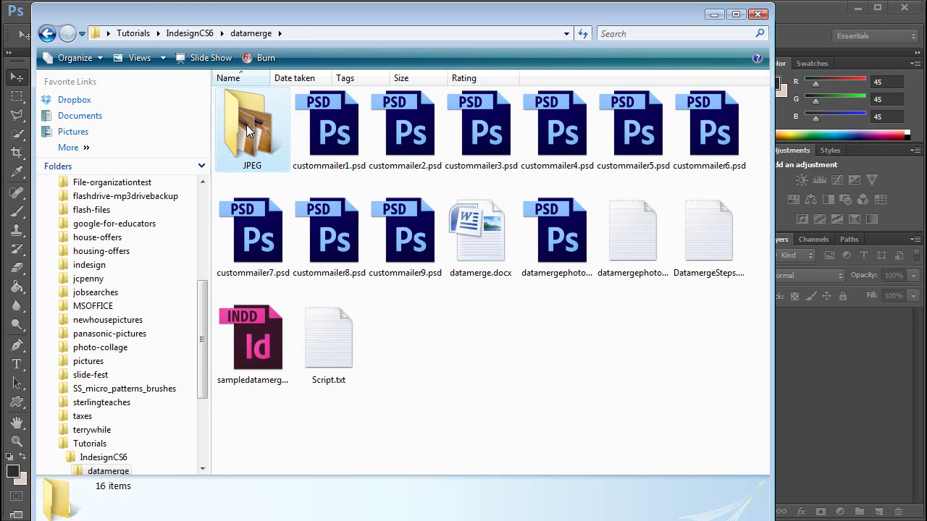
double_click(252, 143)
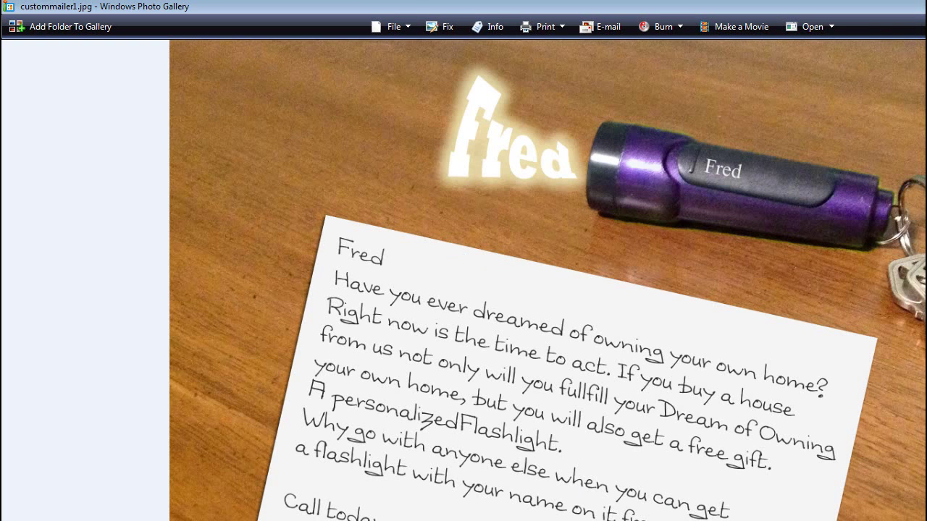
key(super+Right)
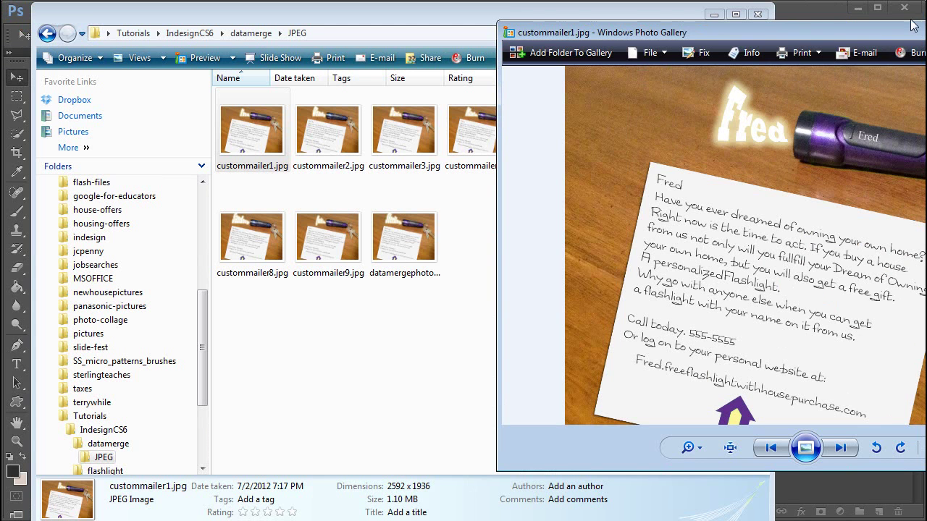
key(alt+Tab)
double_click(767, 31)
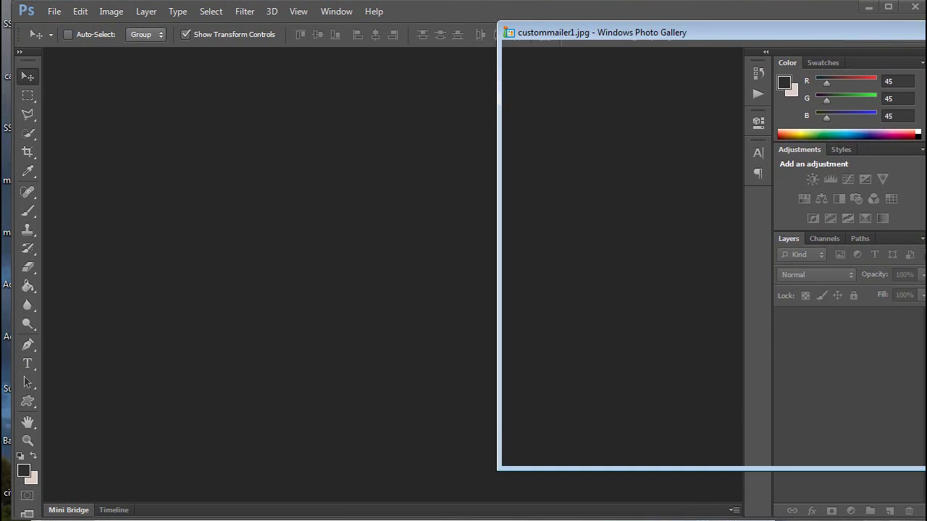
key(alt+Tab)
drag(854, 29, 624, 20)
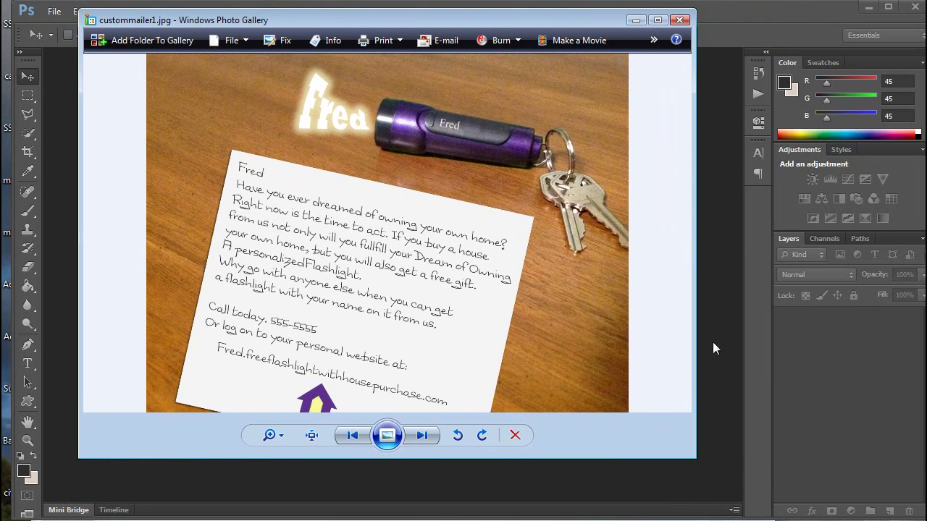
- Enlarge the Windows Photo Gallery window, browse the personalized images from custommailer1.jpg through custommailer8.jpg, and return to Photoshop
drag(693, 458, 749, 503)
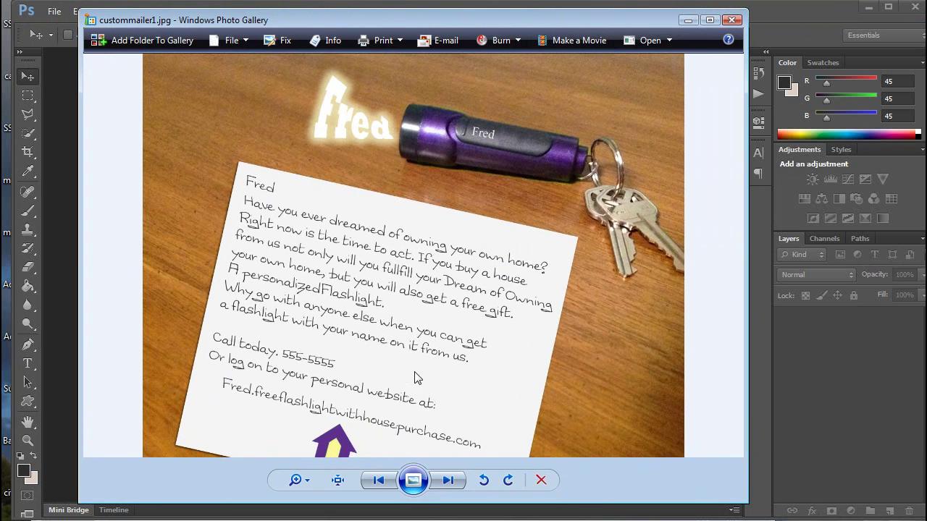
click(448, 482)
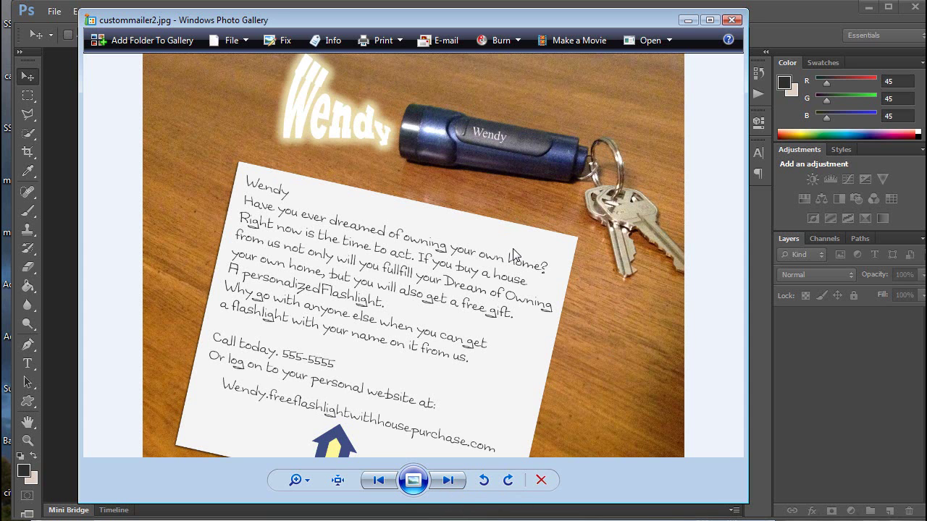
key(Right)
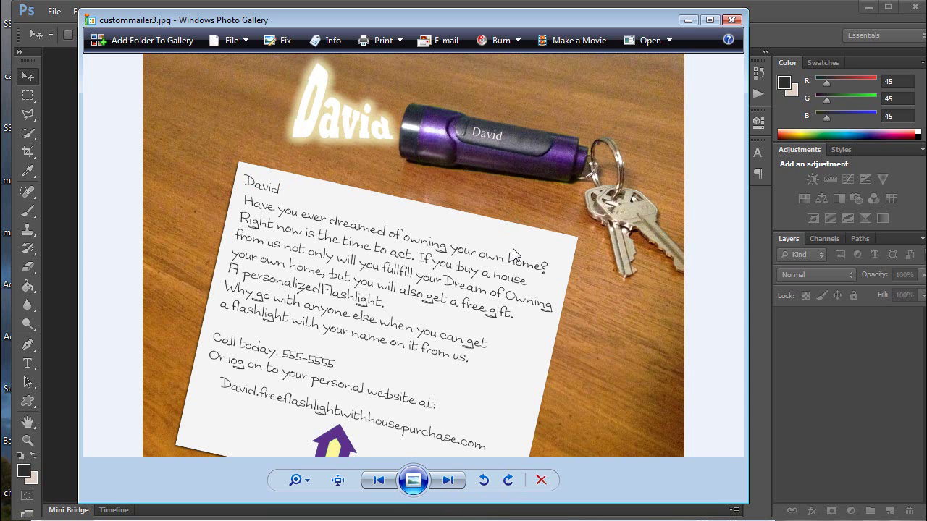
key(Right)
key(Right)
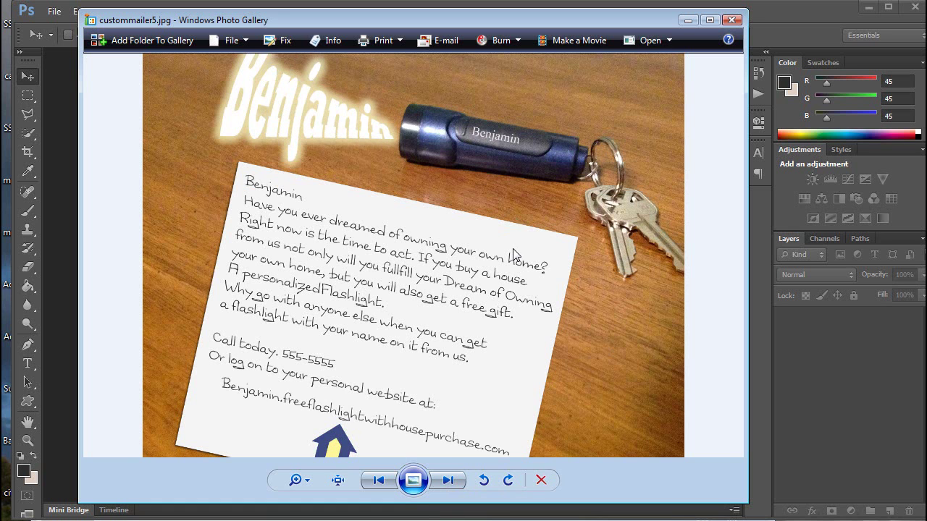
key(Right)
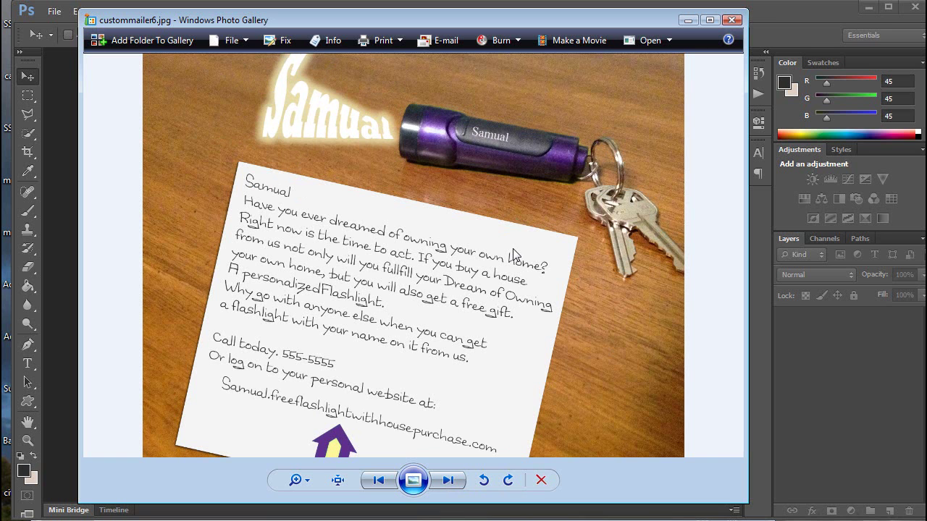
key(Right)
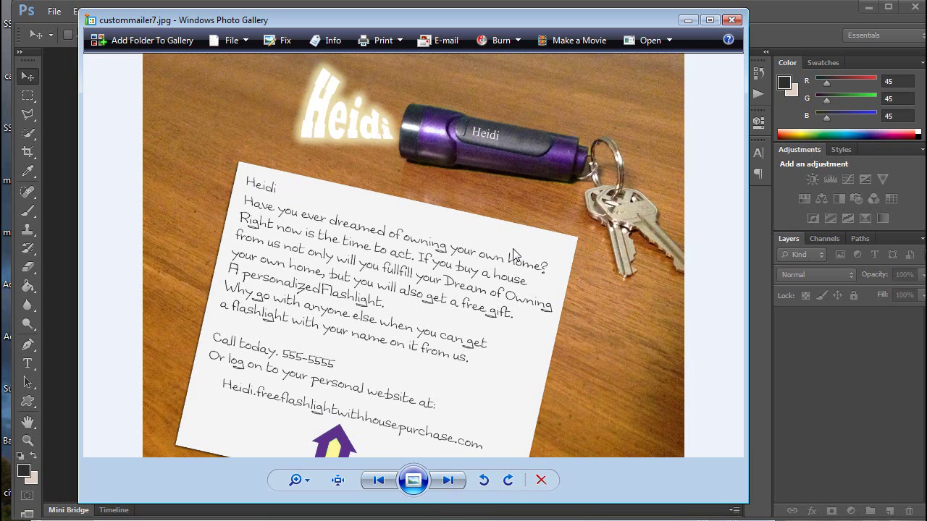
key(Right)
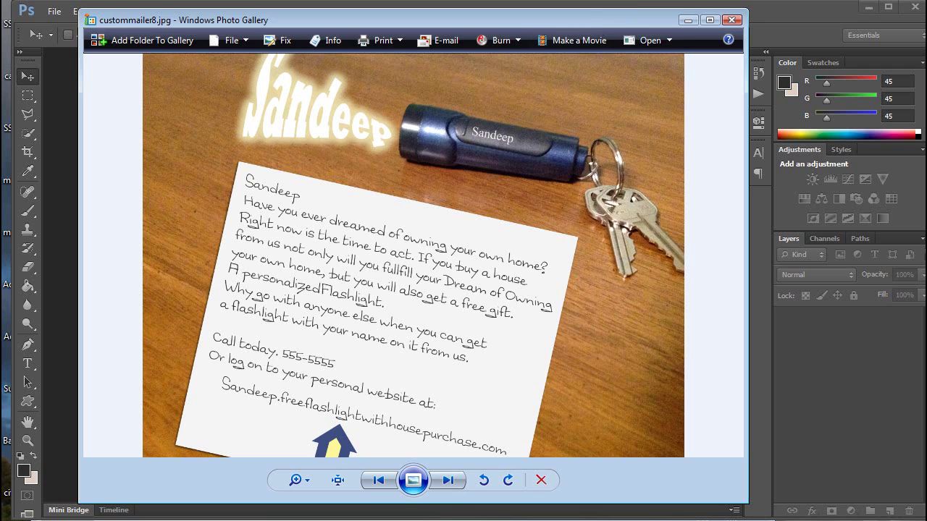
click(689, 20)
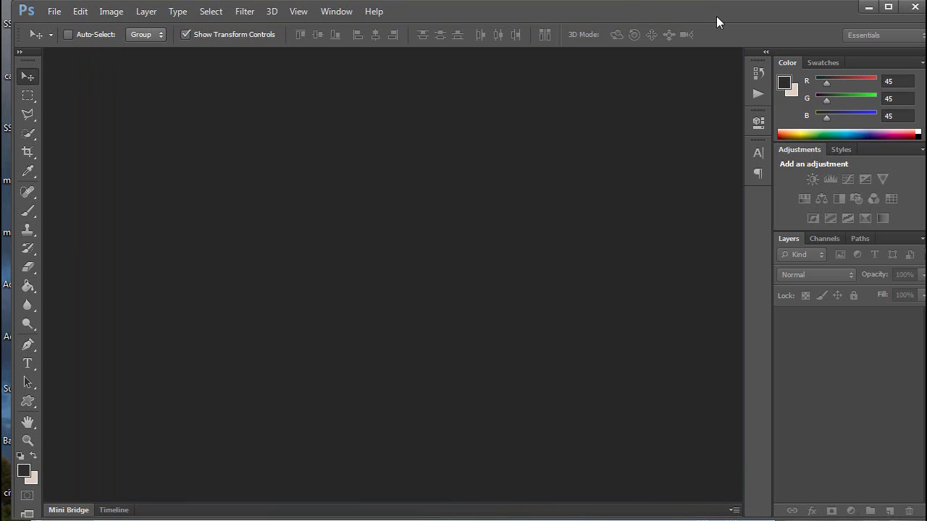
- Reopen the recent document datamergephotoshopsample.psd
click(54, 12)
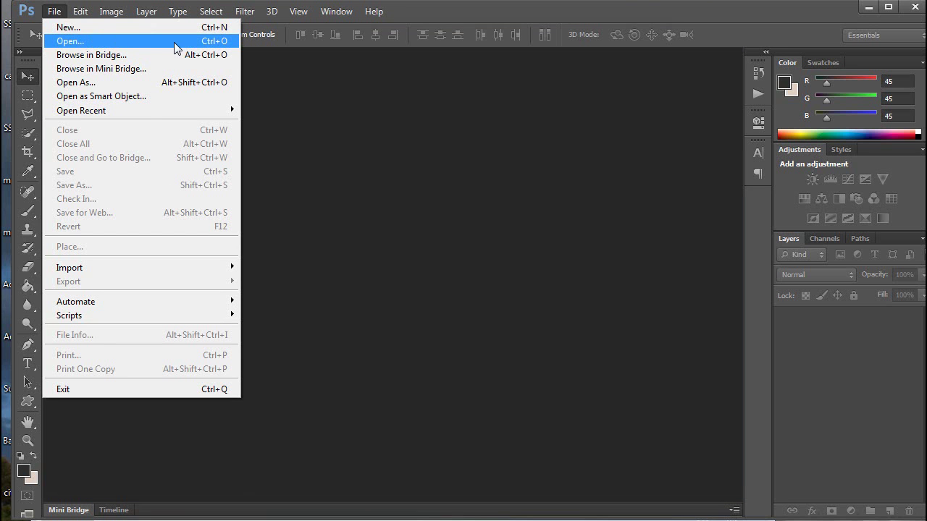
mouse_move(150, 111)
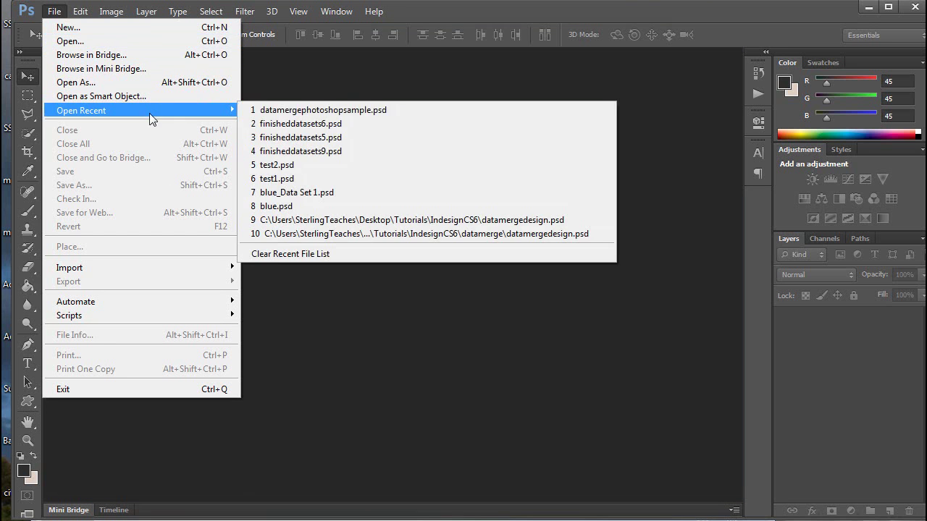
click(293, 108)
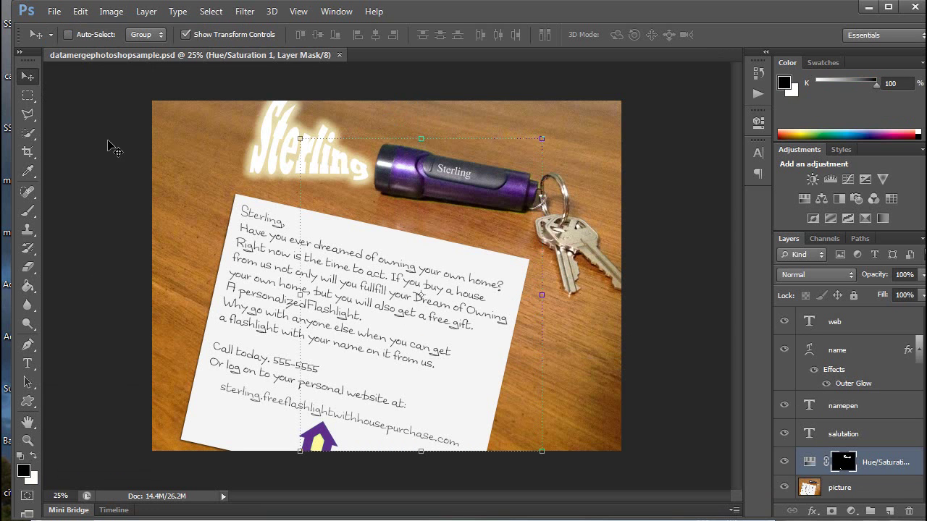
- Define a Text Replacement variable named internet for the web layer and apply the variable definition
click(111, 11)
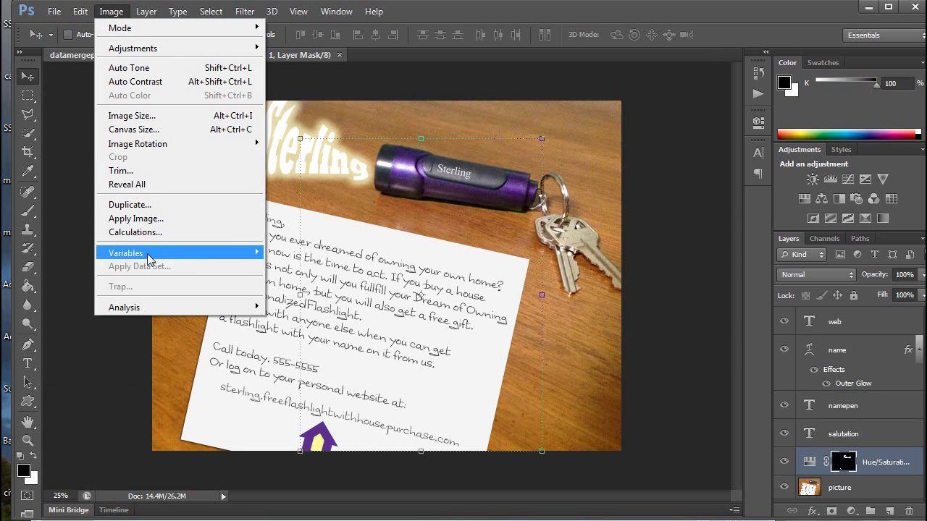
mouse_move(257, 252)
click(292, 253)
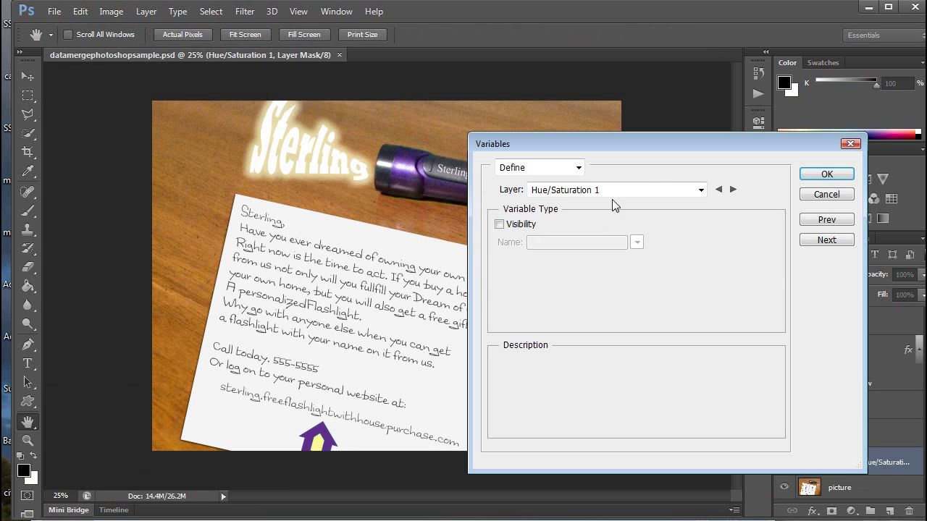
click(700, 190)
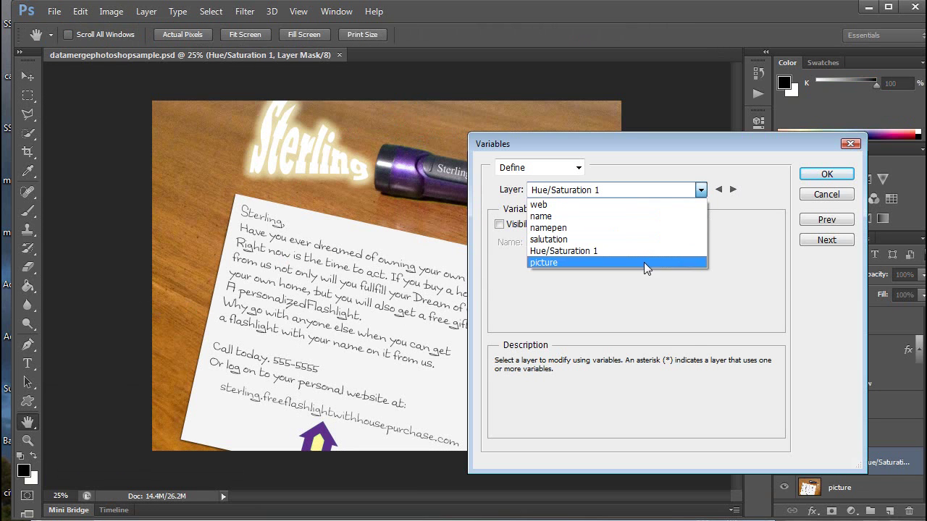
click(617, 204)
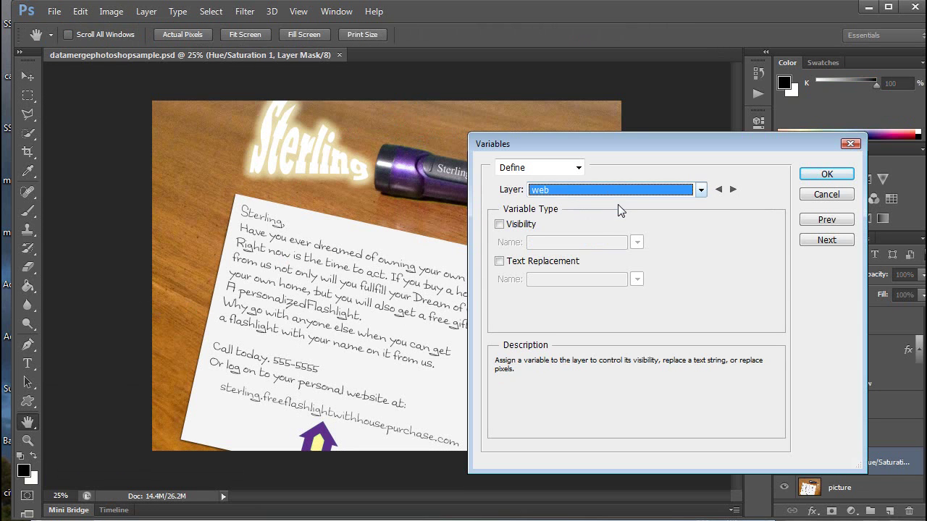
click(499, 261)
double_click(578, 284)
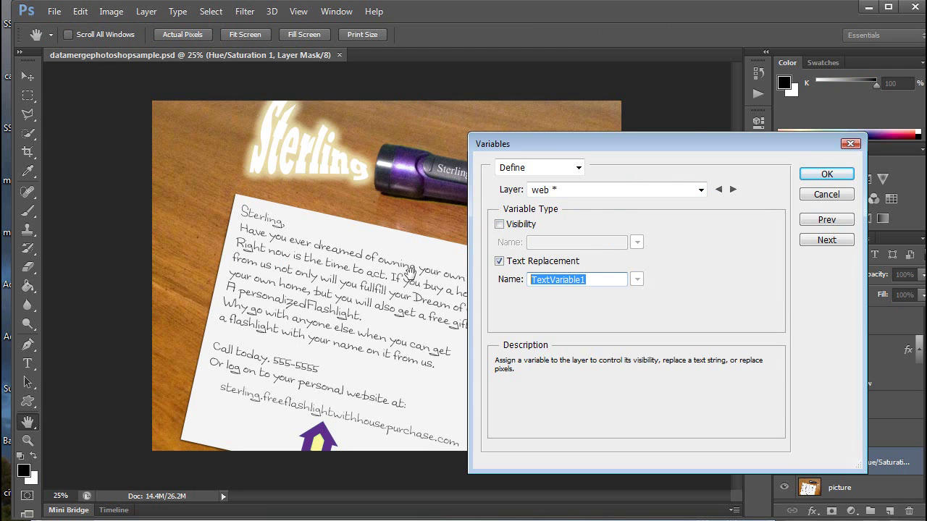
text(internet)
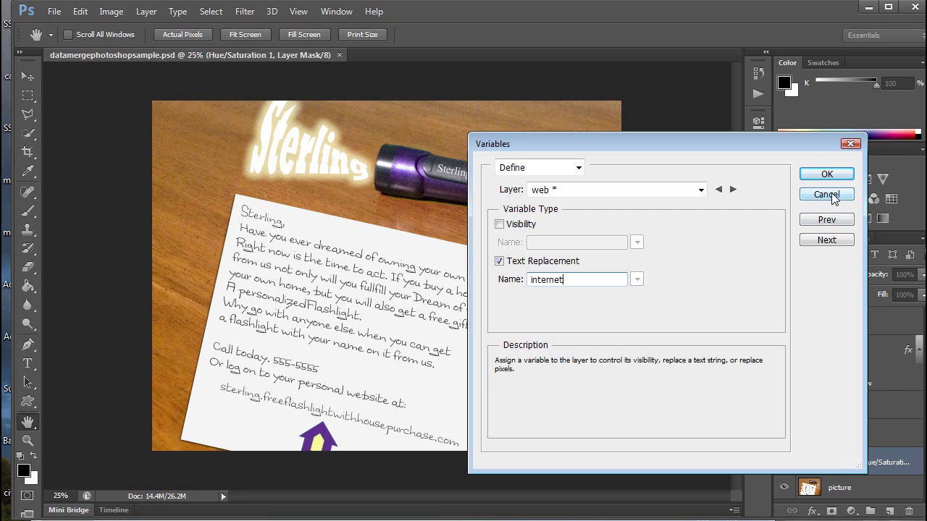
click(826, 174)
- Try to import the data sets from datamergephotoshopsample.txt with Automatic encoding and Replace Existing Data Sets enabled
click(80, 11)
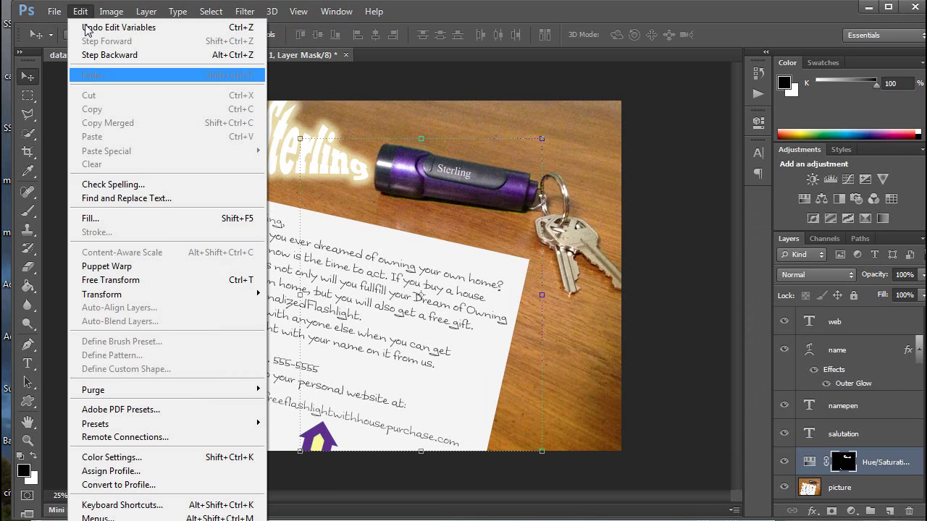
mouse_move(204, 430)
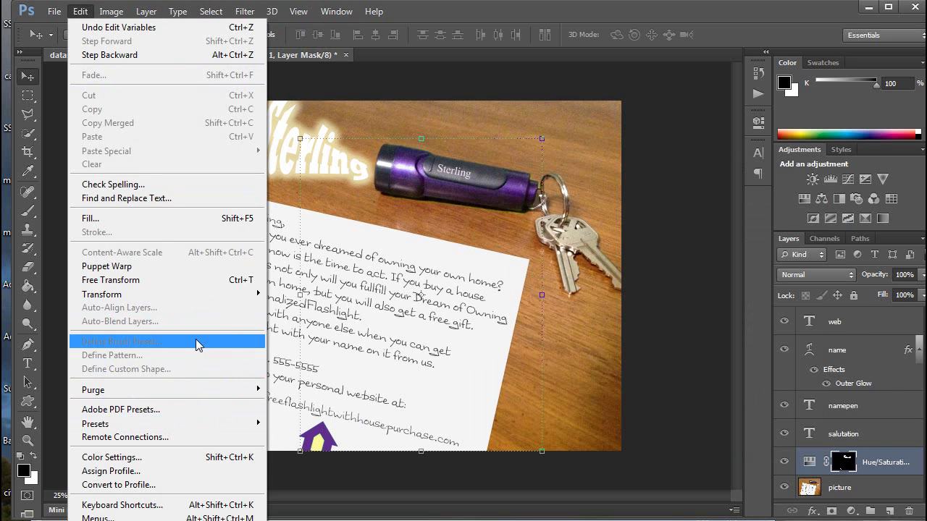
mouse_move(114, 13)
mouse_move(157, 253)
click(299, 266)
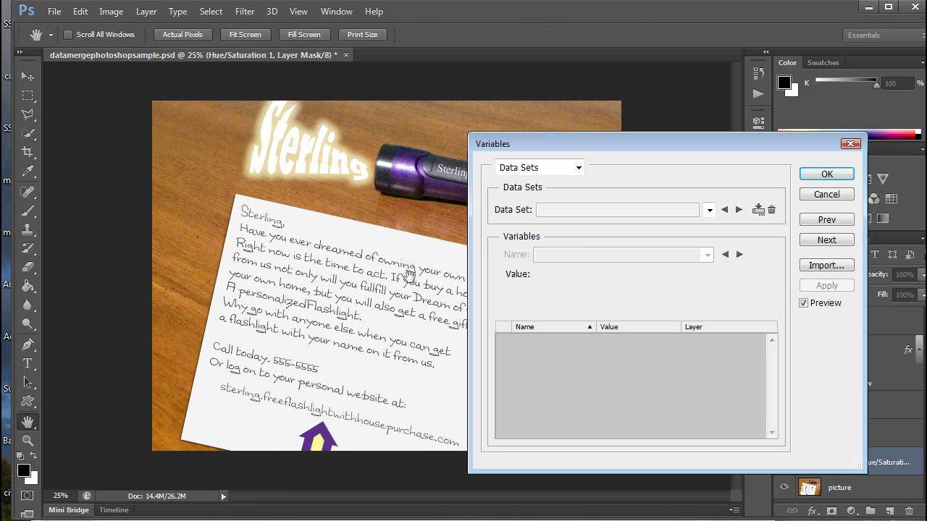
click(825, 266)
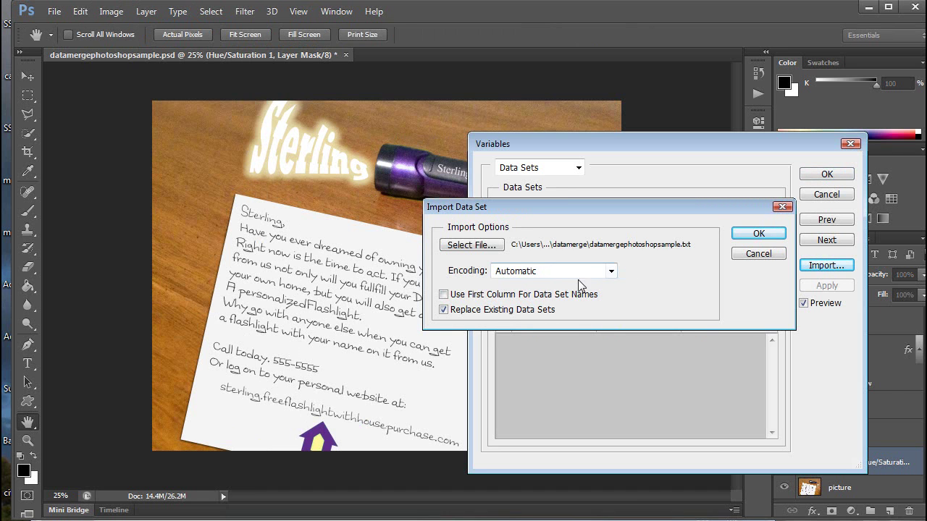
click(758, 235)
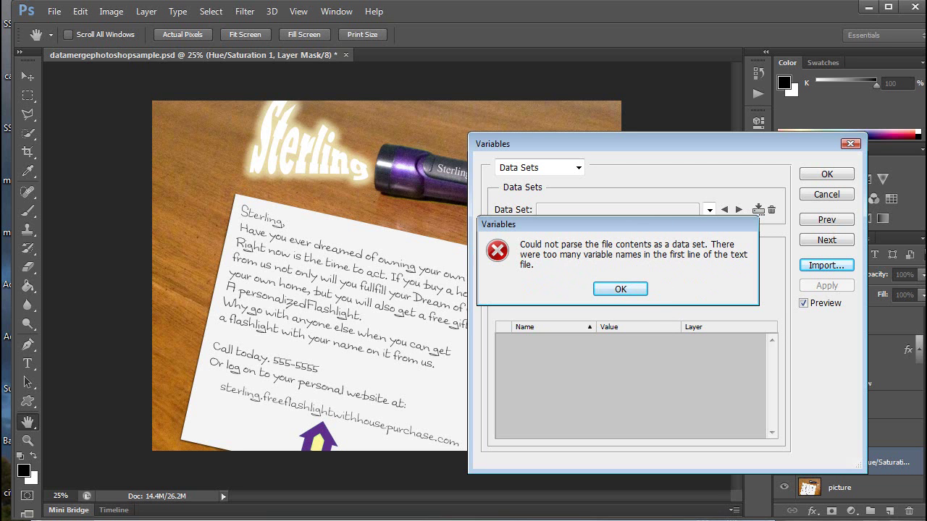
- Check the column headers of datamergephotoshopsample.txt in Notepad, then return to Photoshop and dismiss the import error
key(alt+Tab)
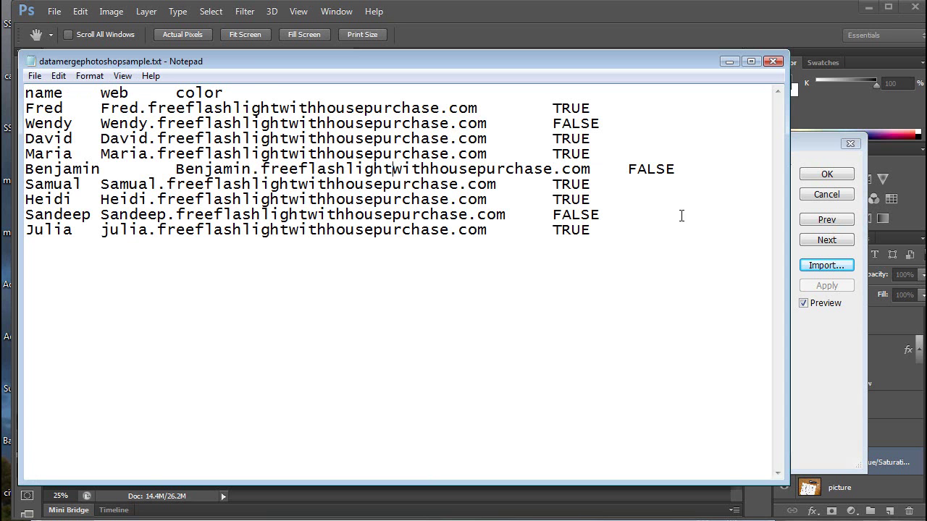
click(825, 362)
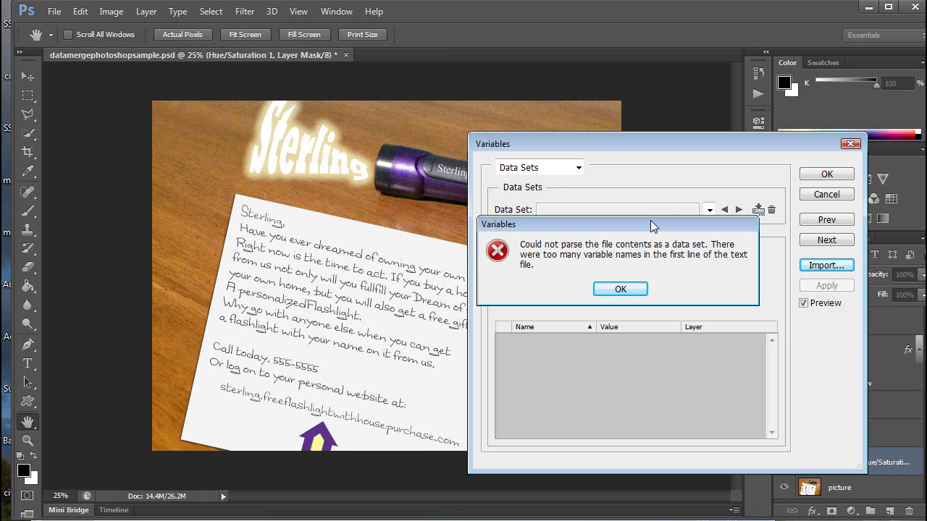
click(631, 291)
drag(721, 144, 514, 136)
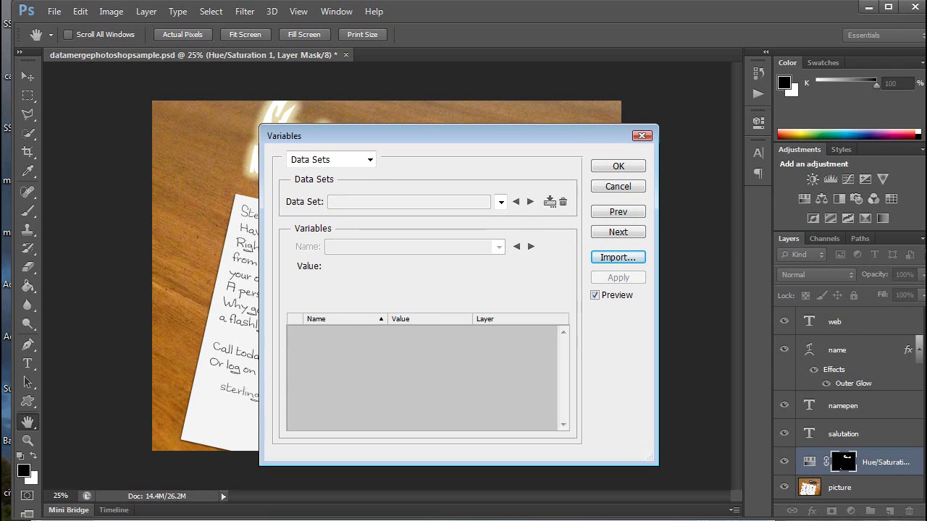
- Switch to Notepad, try capitalizing the first letter of the color header, undo the edit, and return to Photoshop
key(alt+Tab)
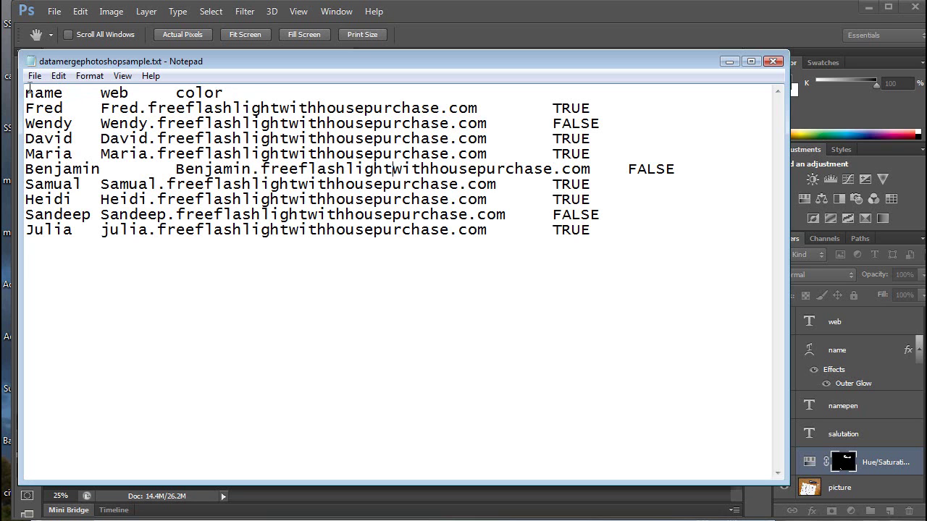
drag(176, 93, 186, 92)
text(C)
key(ctrl+z)
click(39, 93)
click(729, 61)
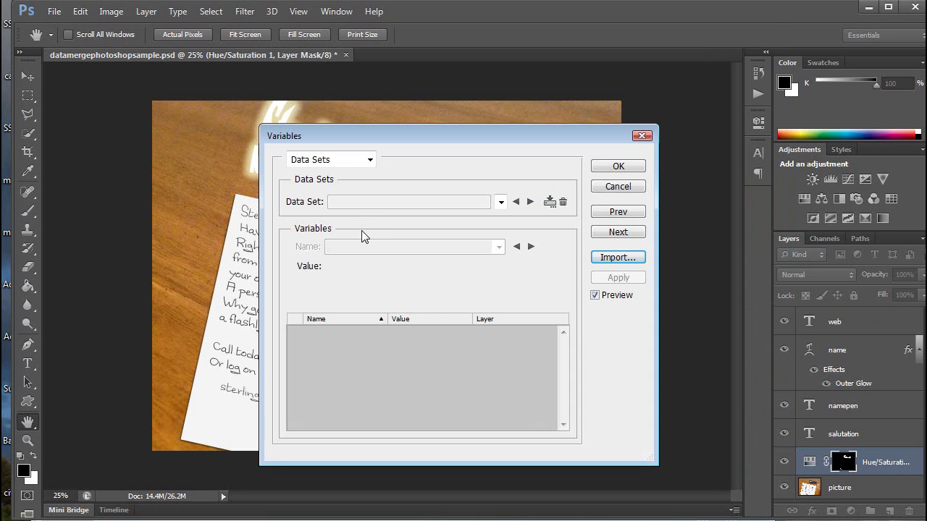
- Switch the Variables dialog back to defining variables for the Hue/Saturation 1 layer
click(361, 161)
click(343, 174)
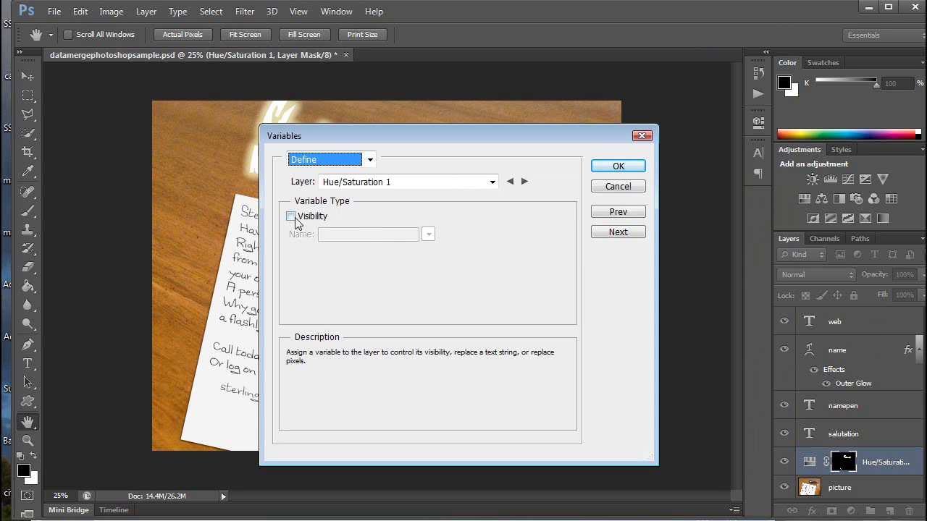